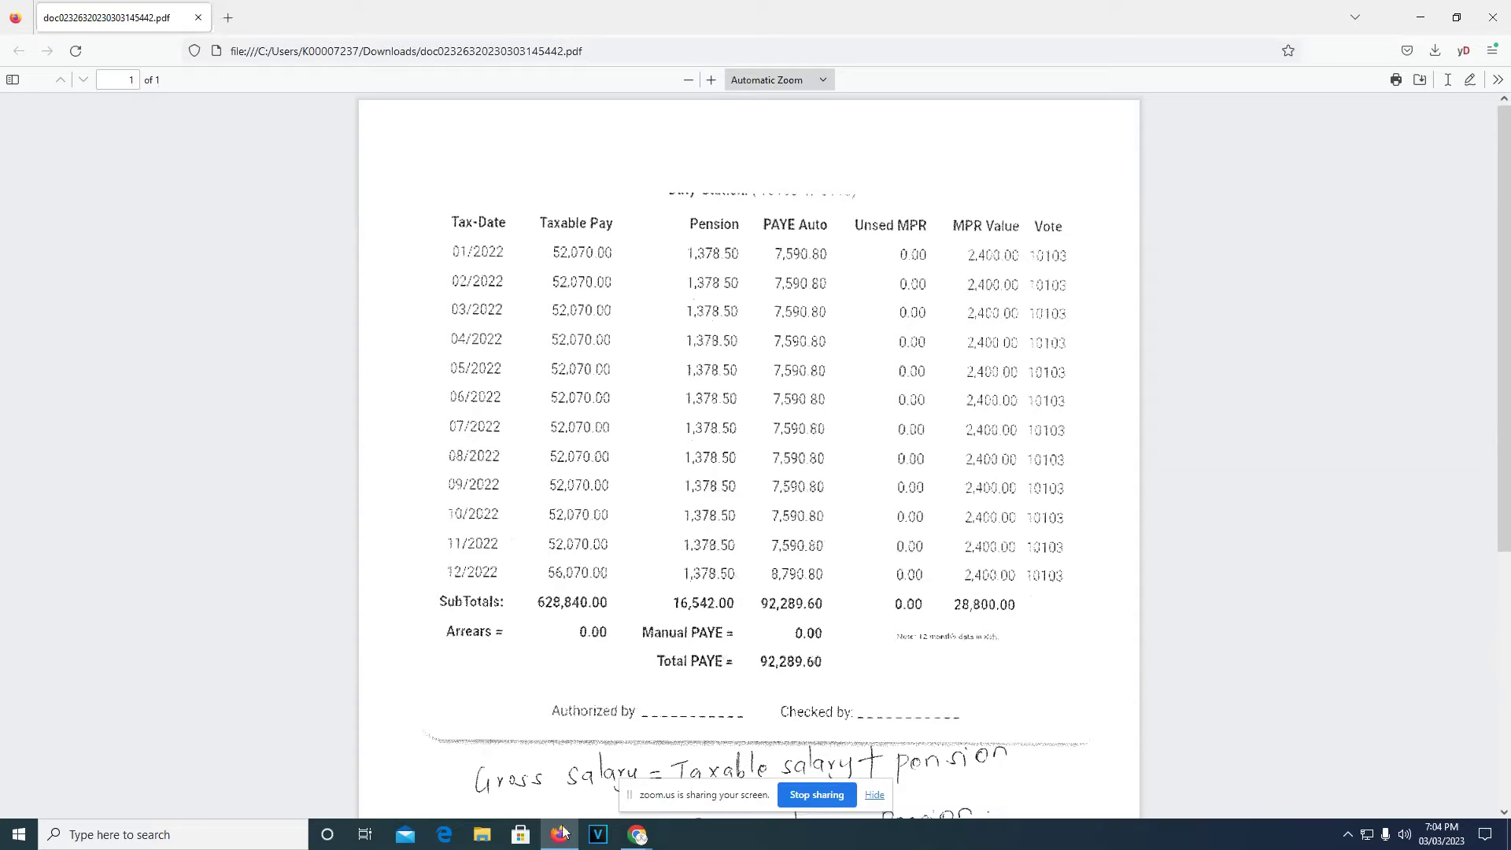
Log in to iTax with the taxpayer's PIN, account password and security stamp answer
{"action": "mouse_move", "coordinate": [642, 836]}
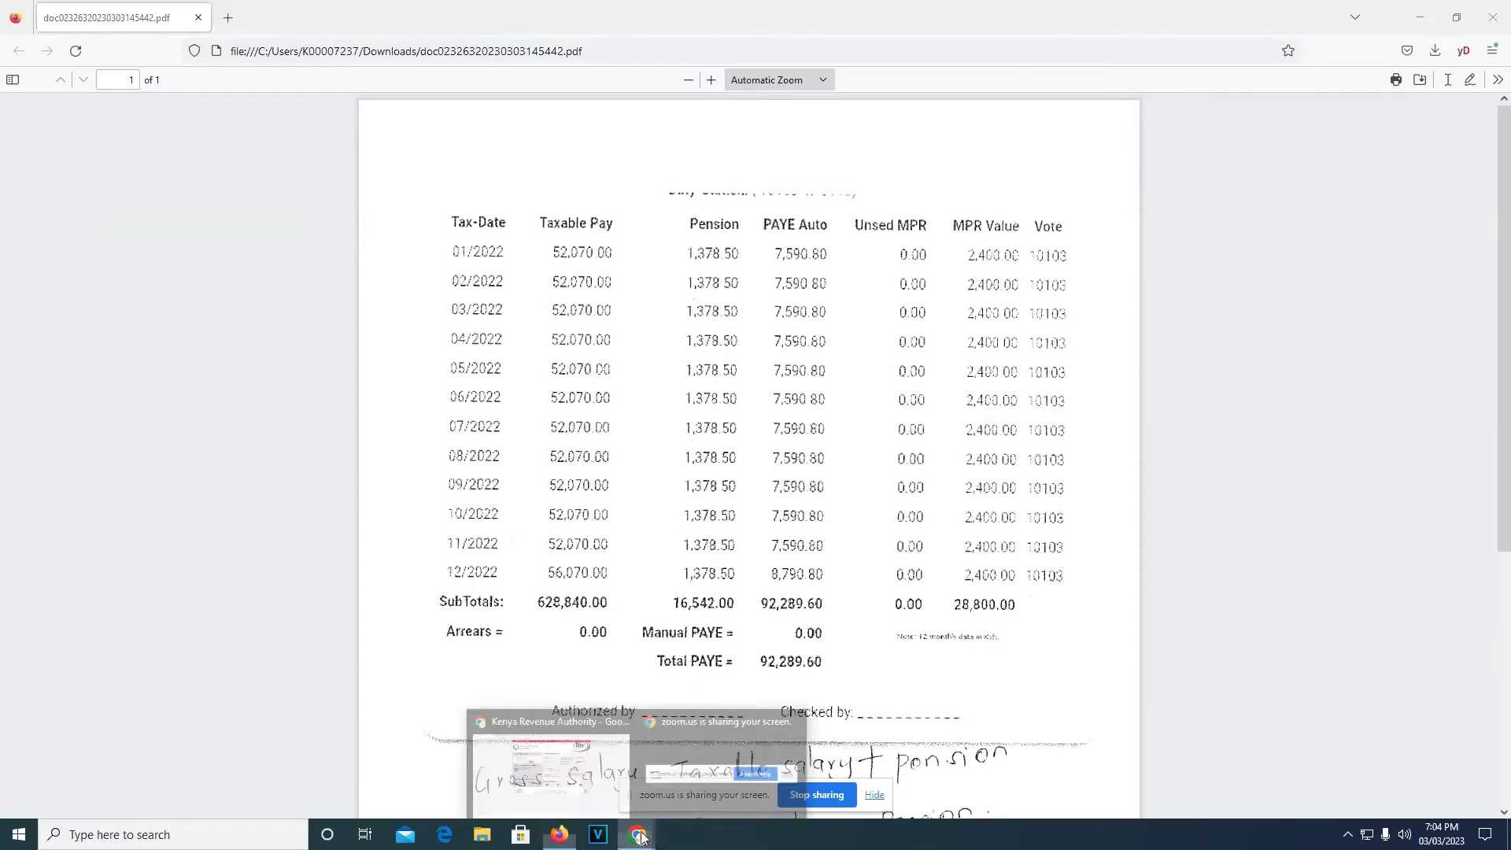
{"action": "left_click", "coordinate": [583, 763]}
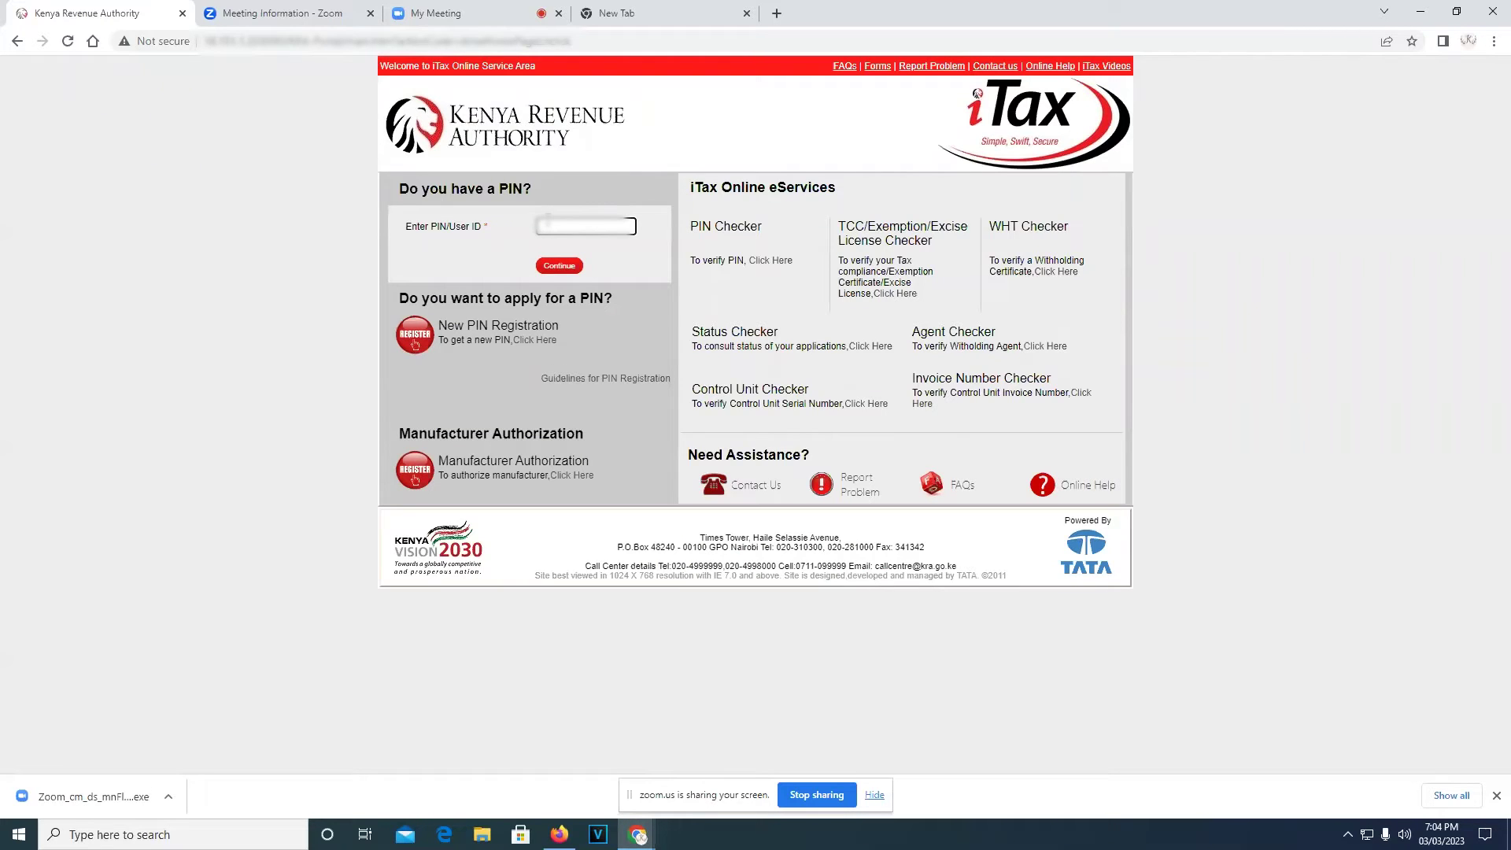
{"action": "type", "text": "A000000000"}
{"action": "left_click", "coordinate": [572, 266]}
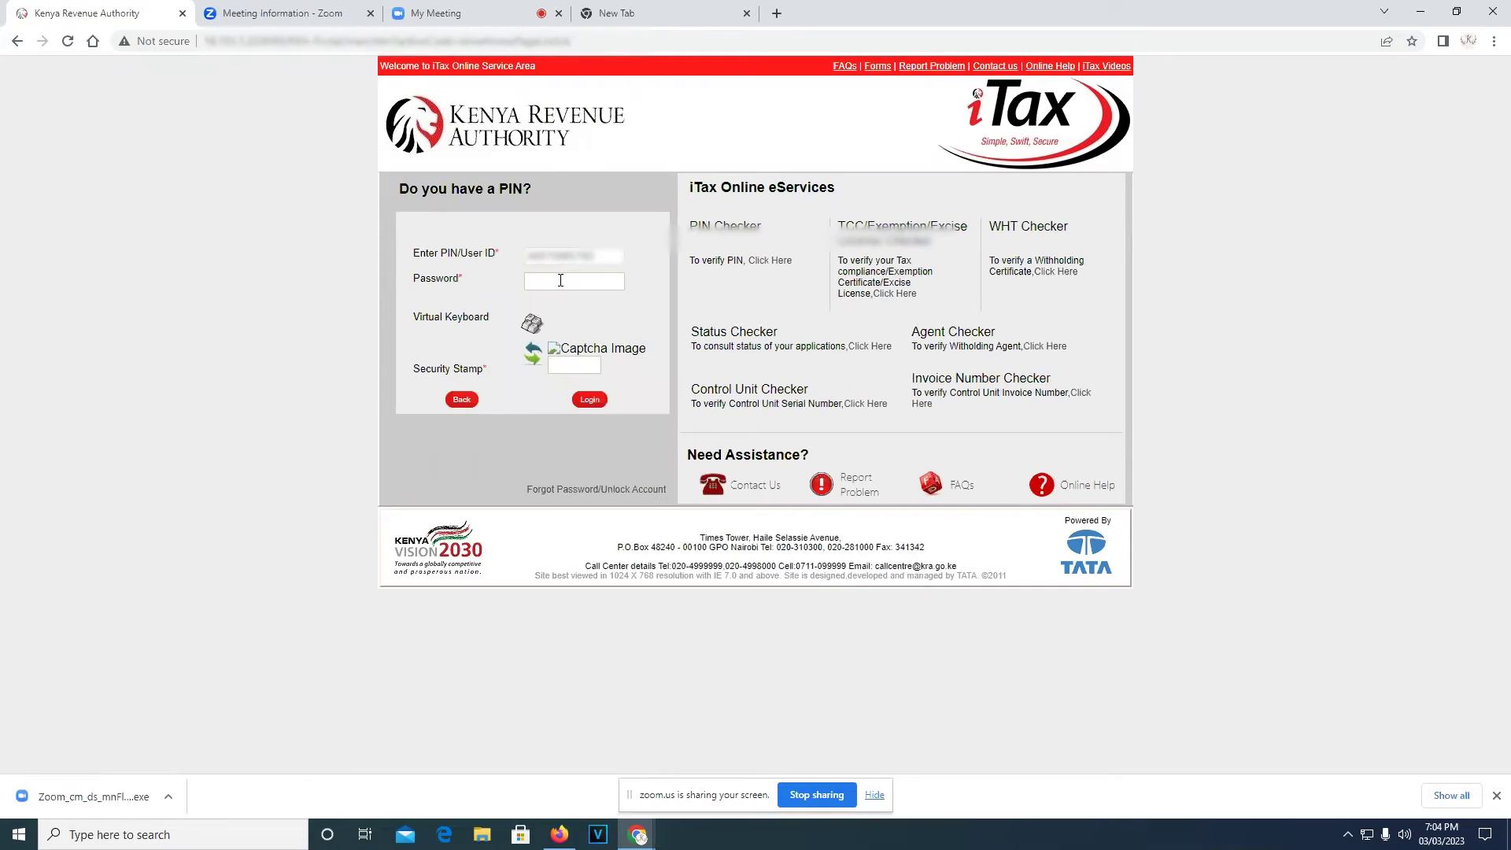
{"action": "left_click", "coordinate": [560, 281]}
{"action": "type", "text": "*******"}
{"action": "left_click", "coordinate": [566, 367]}
{"action": "type", "text": "5"}
{"action": "left_click", "coordinate": [600, 402]}
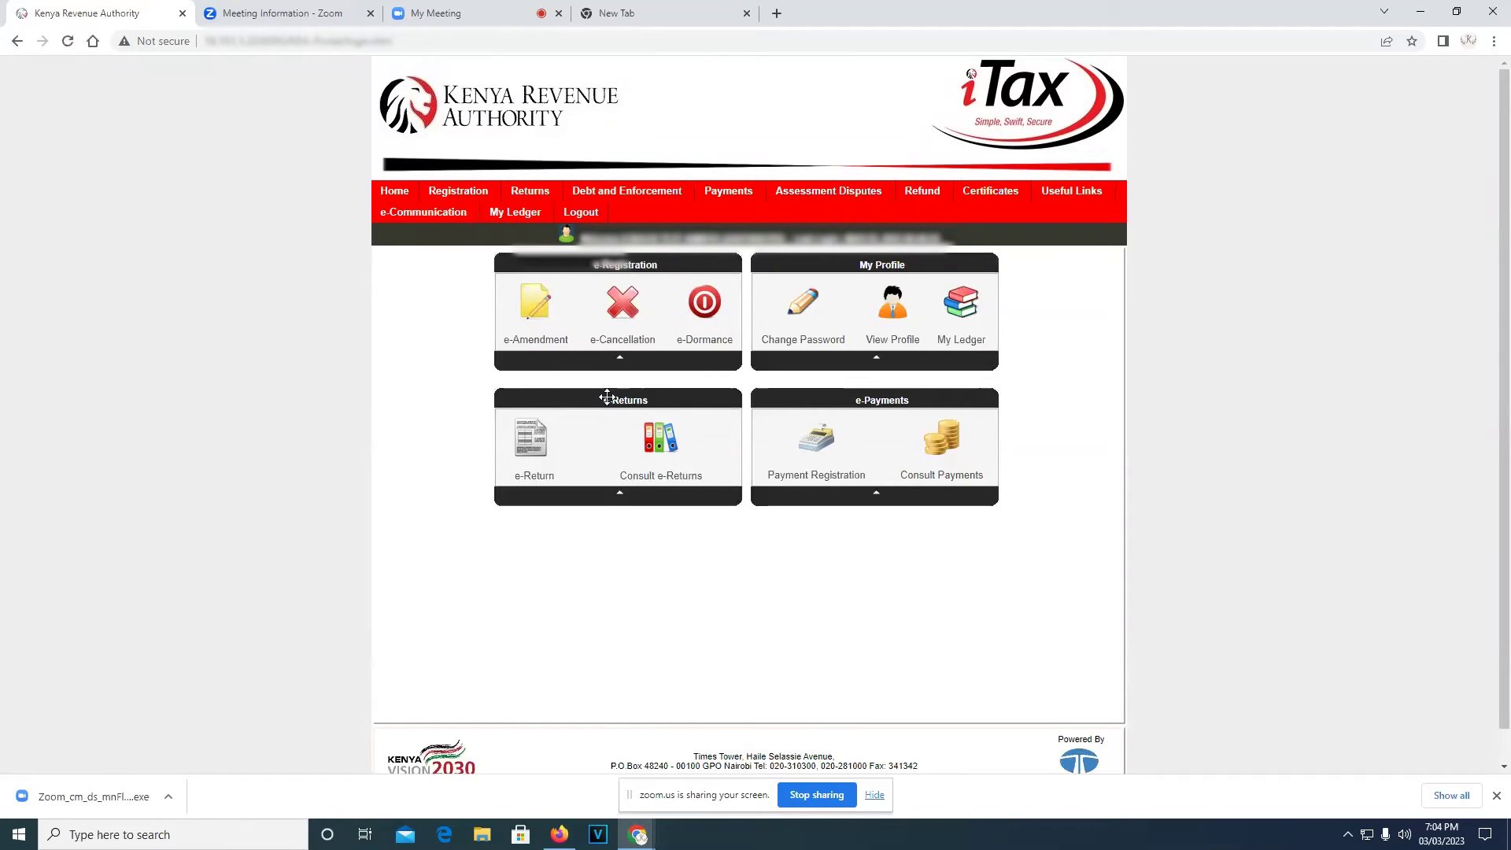
Begin an ITR for Employment Income Only from 01/01/2022, answering Yes to employment income
{"action": "mouse_move", "coordinate": [549, 195]}
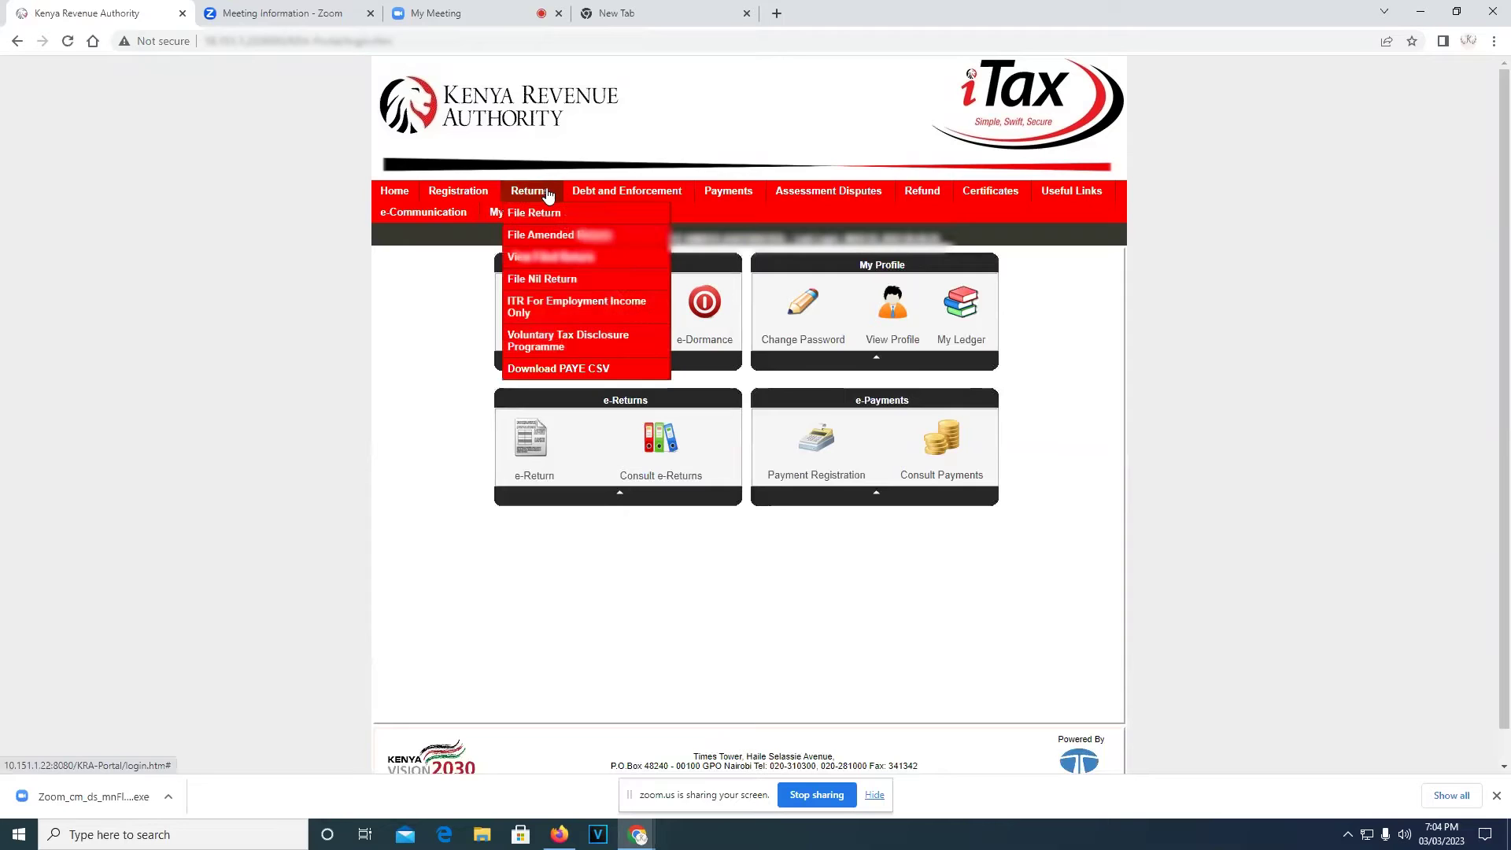
{"action": "left_click", "coordinate": [537, 316]}
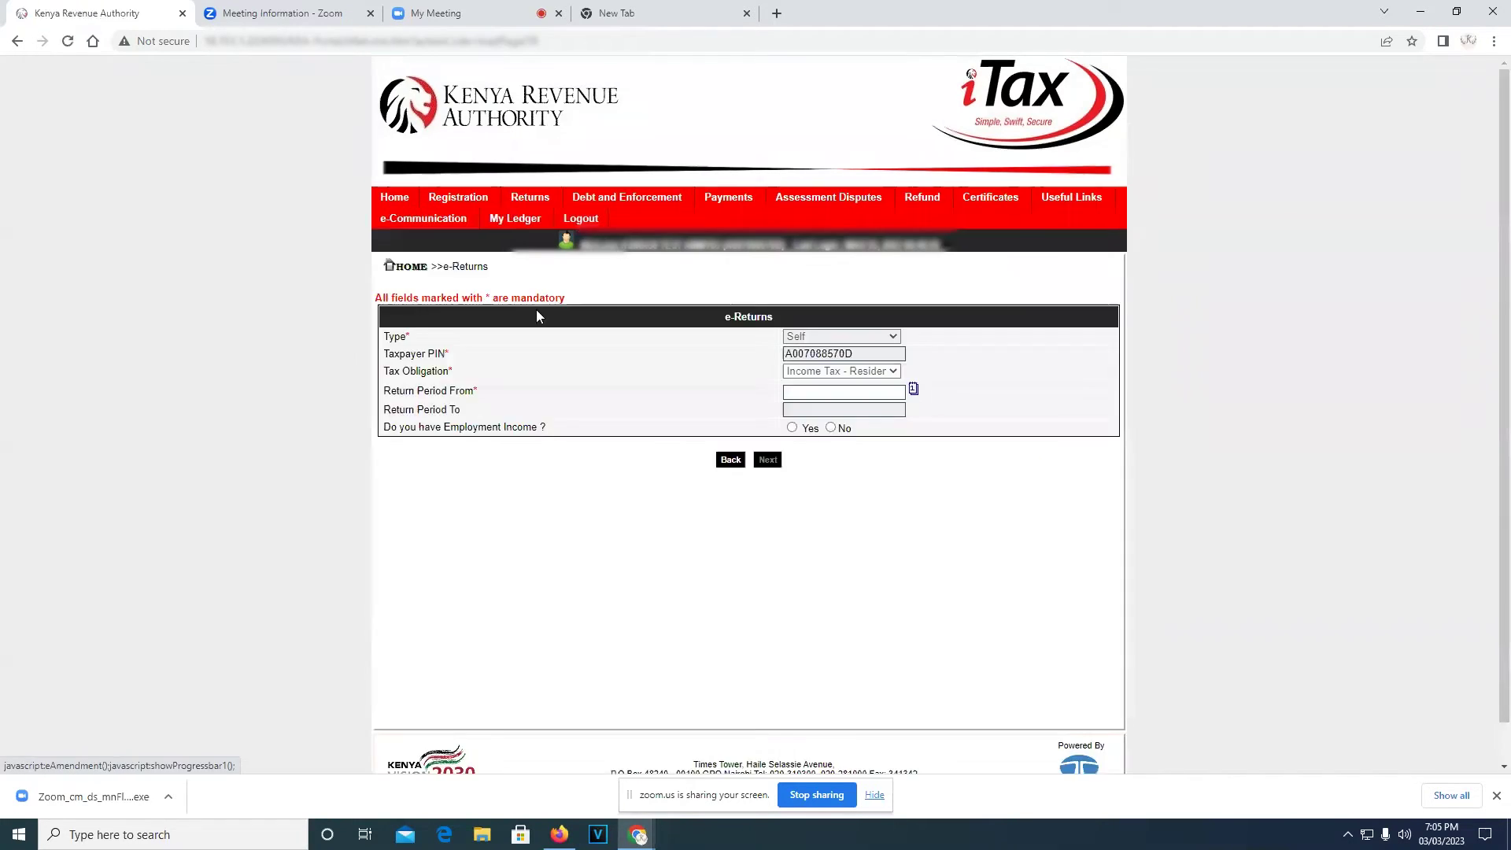
{"action": "left_click", "coordinate": [823, 390]}
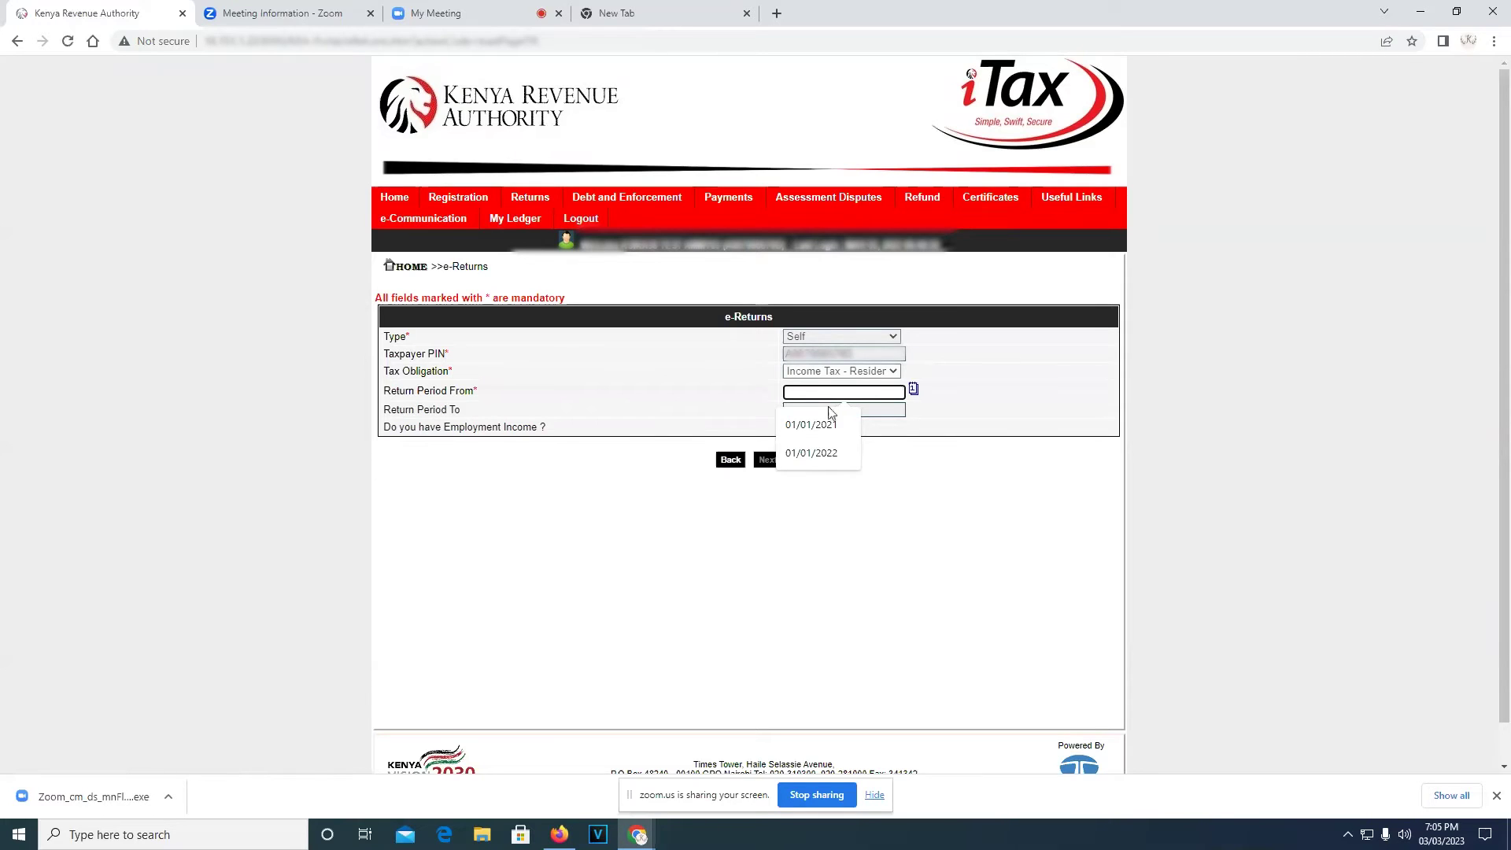
{"action": "left_click", "coordinate": [834, 454]}
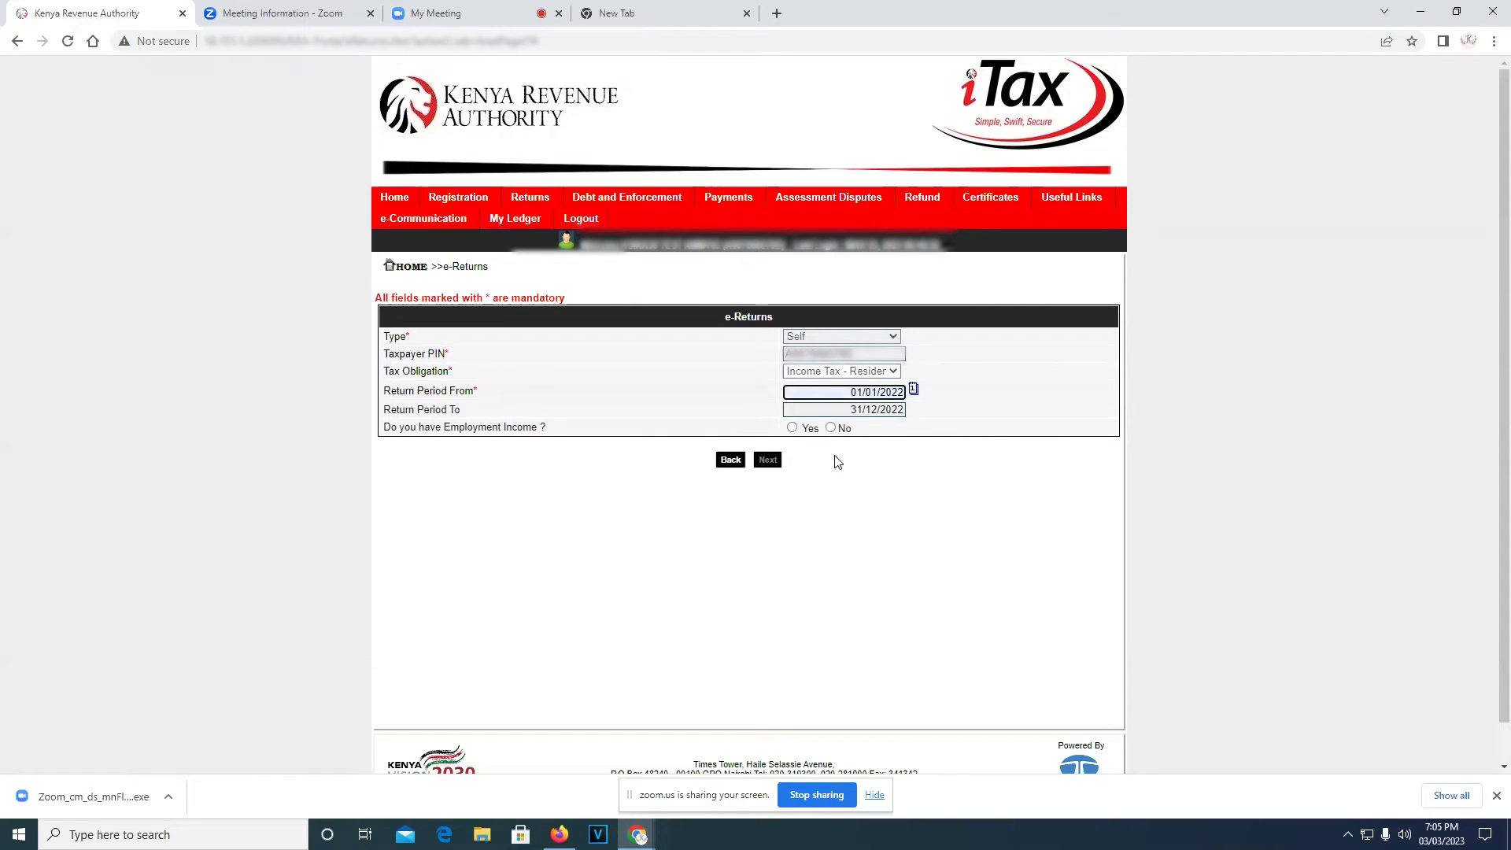
{"action": "left_click", "coordinate": [793, 429]}
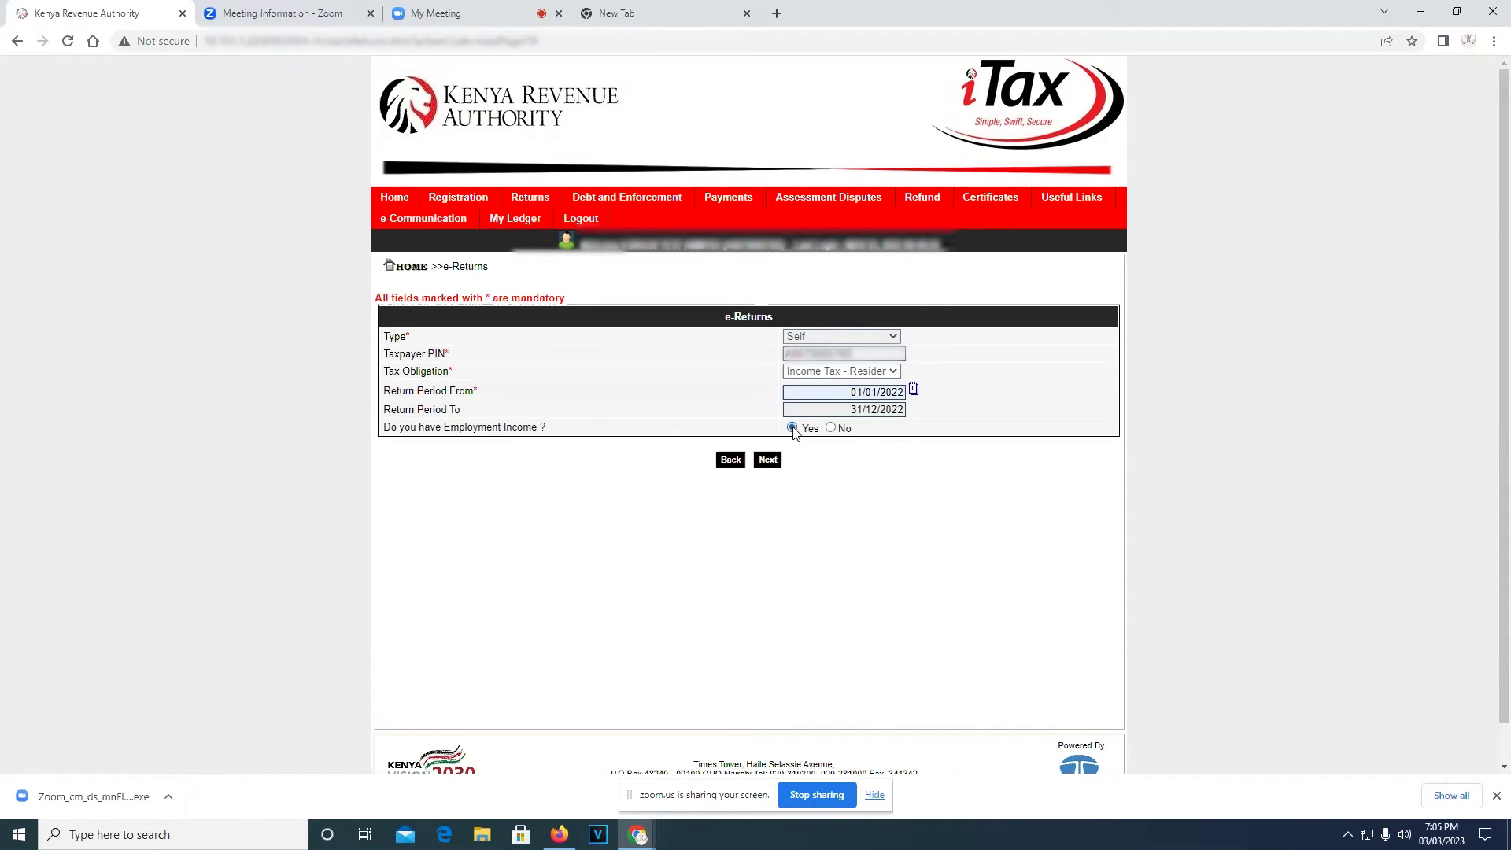
{"action": "left_click", "coordinate": [769, 462]}
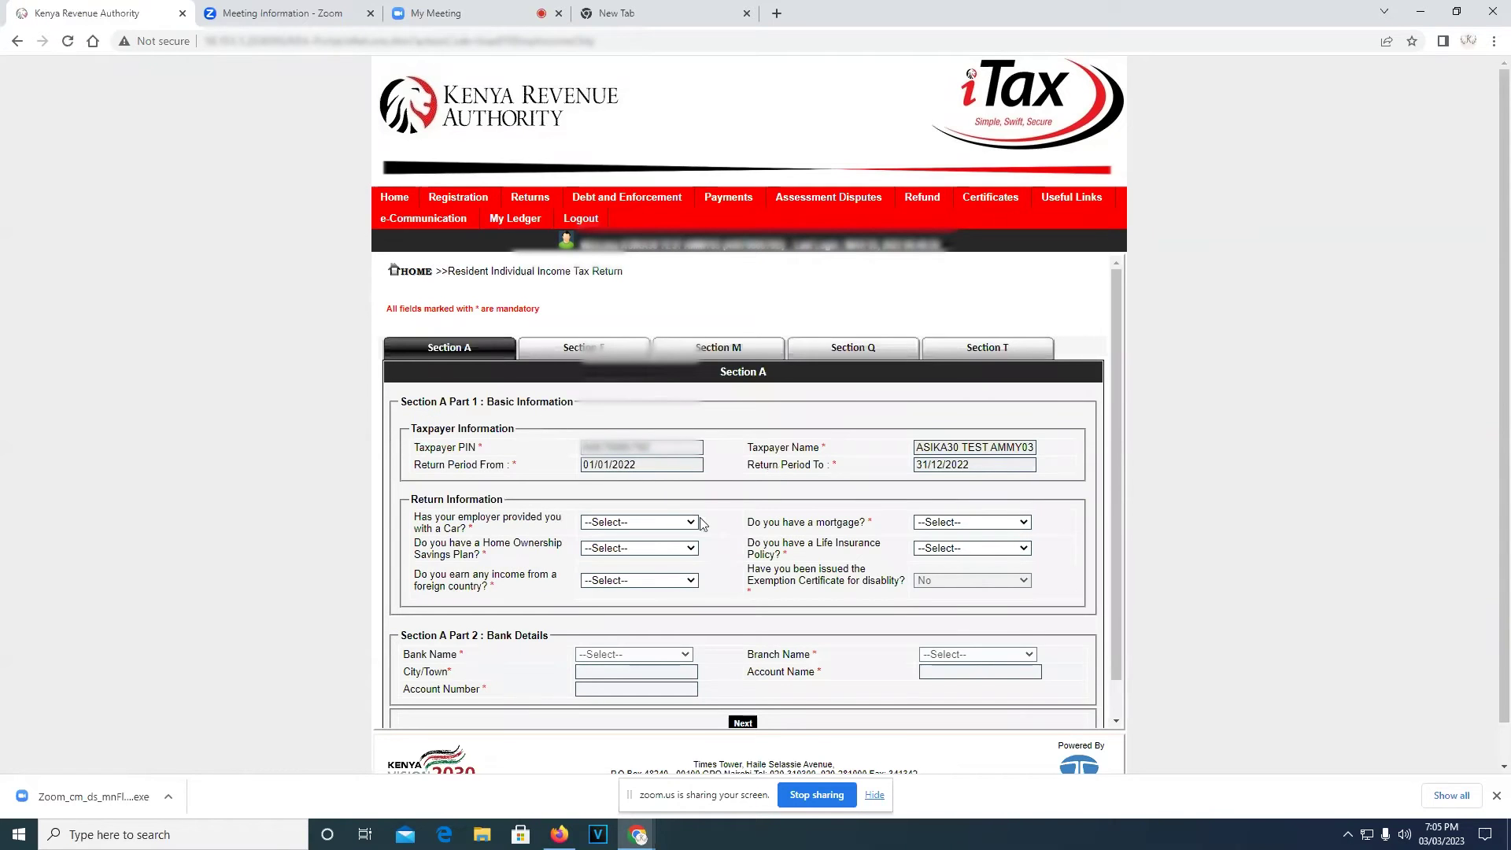
Answer No to the employer-provided car, home ownership savings plan and foreign income questions
{"action": "scroll", "coordinate": [702, 525], "scroll_direction": "down", "scroll_amount": 1}
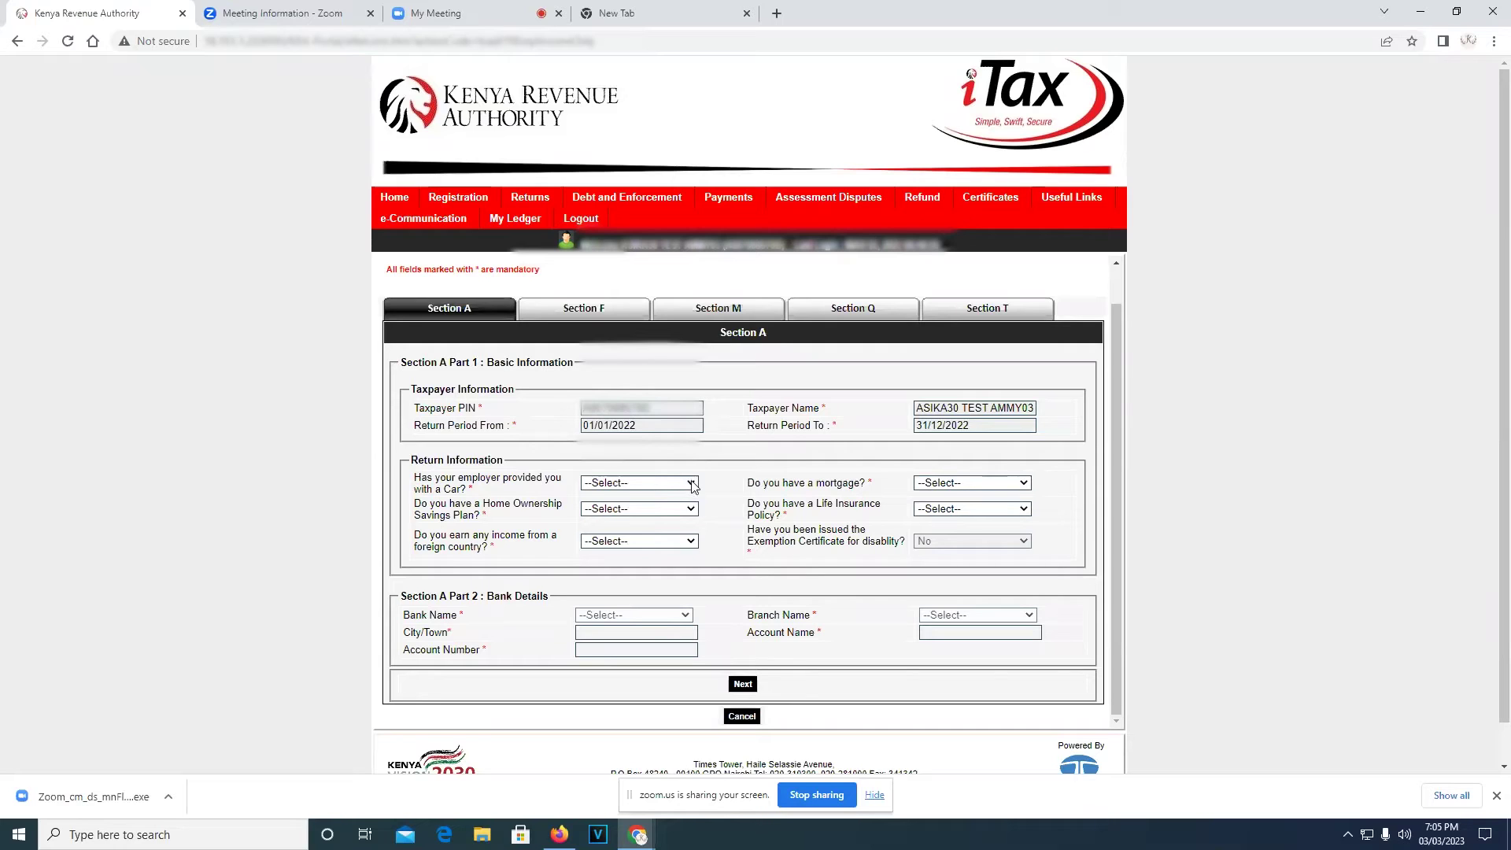
{"action": "left_click", "coordinate": [691, 483]}
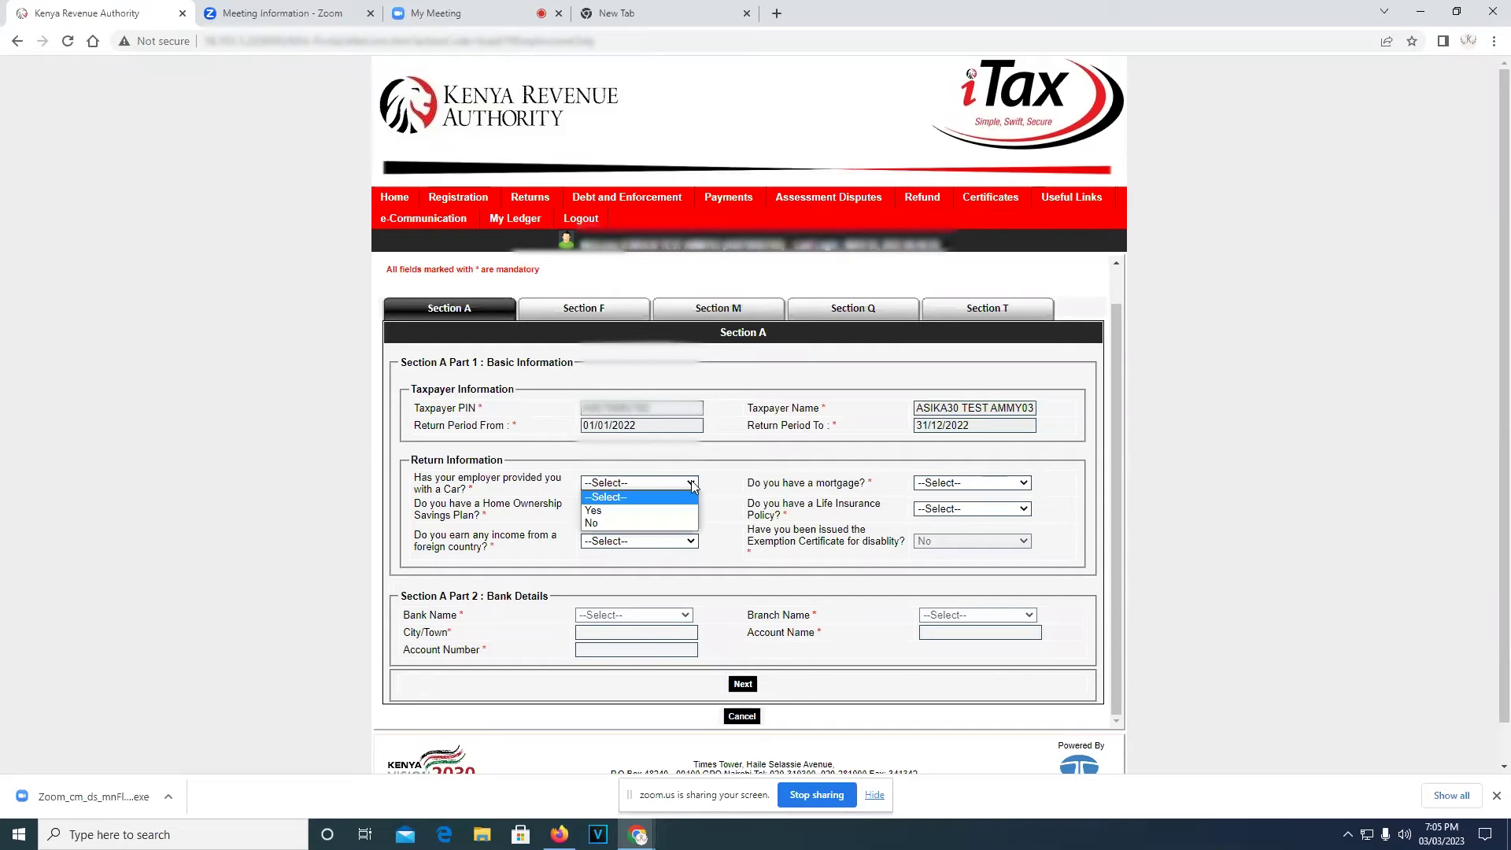
{"action": "left_click", "coordinate": [628, 524]}
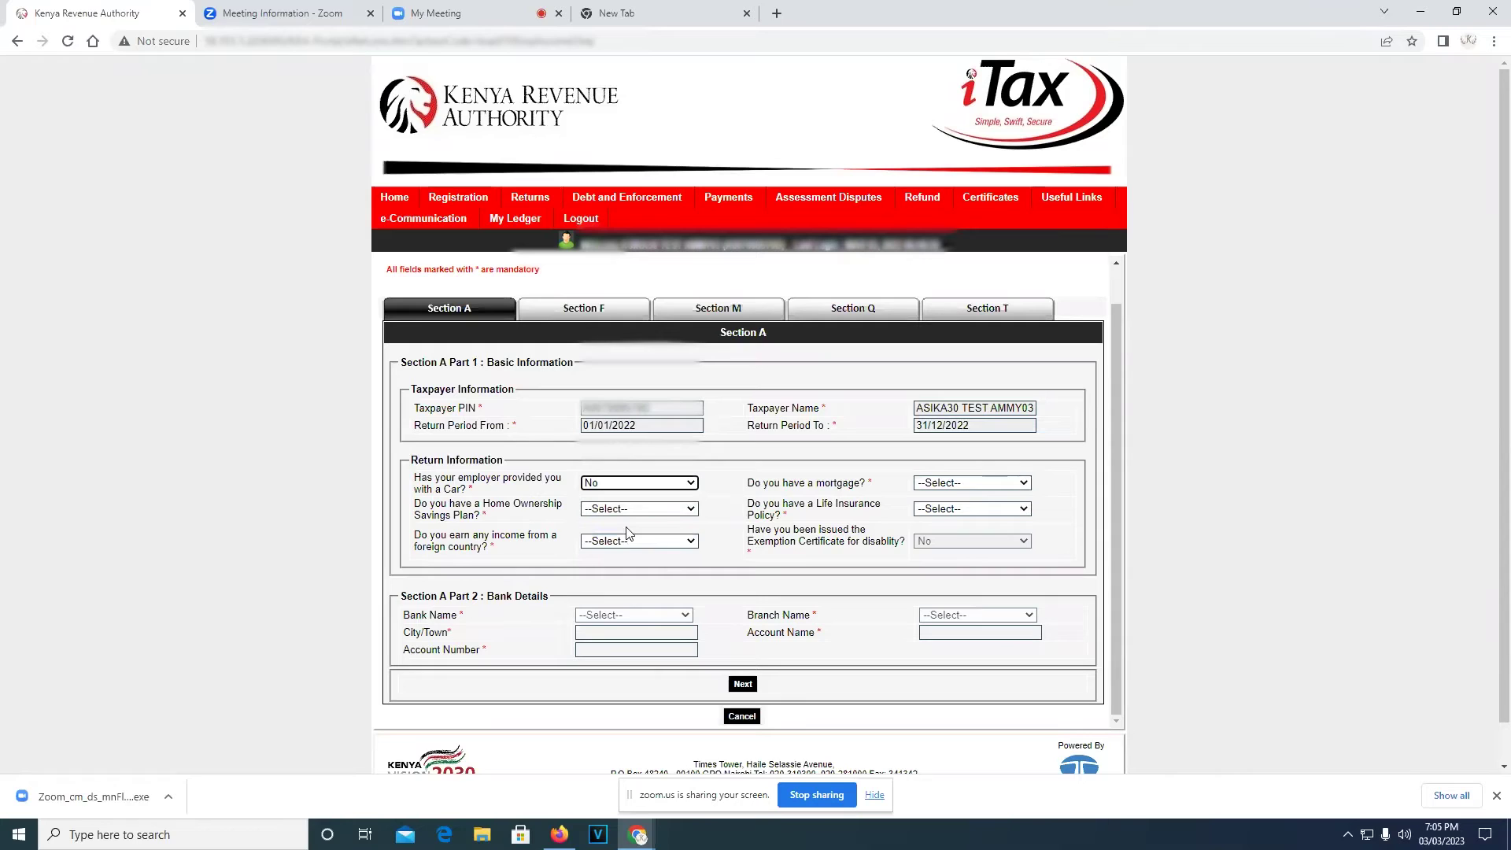
{"action": "left_click", "coordinate": [692, 509]}
{"action": "left_click", "coordinate": [636, 545]}
{"action": "left_click", "coordinate": [691, 542]}
{"action": "left_click", "coordinate": [654, 575]}
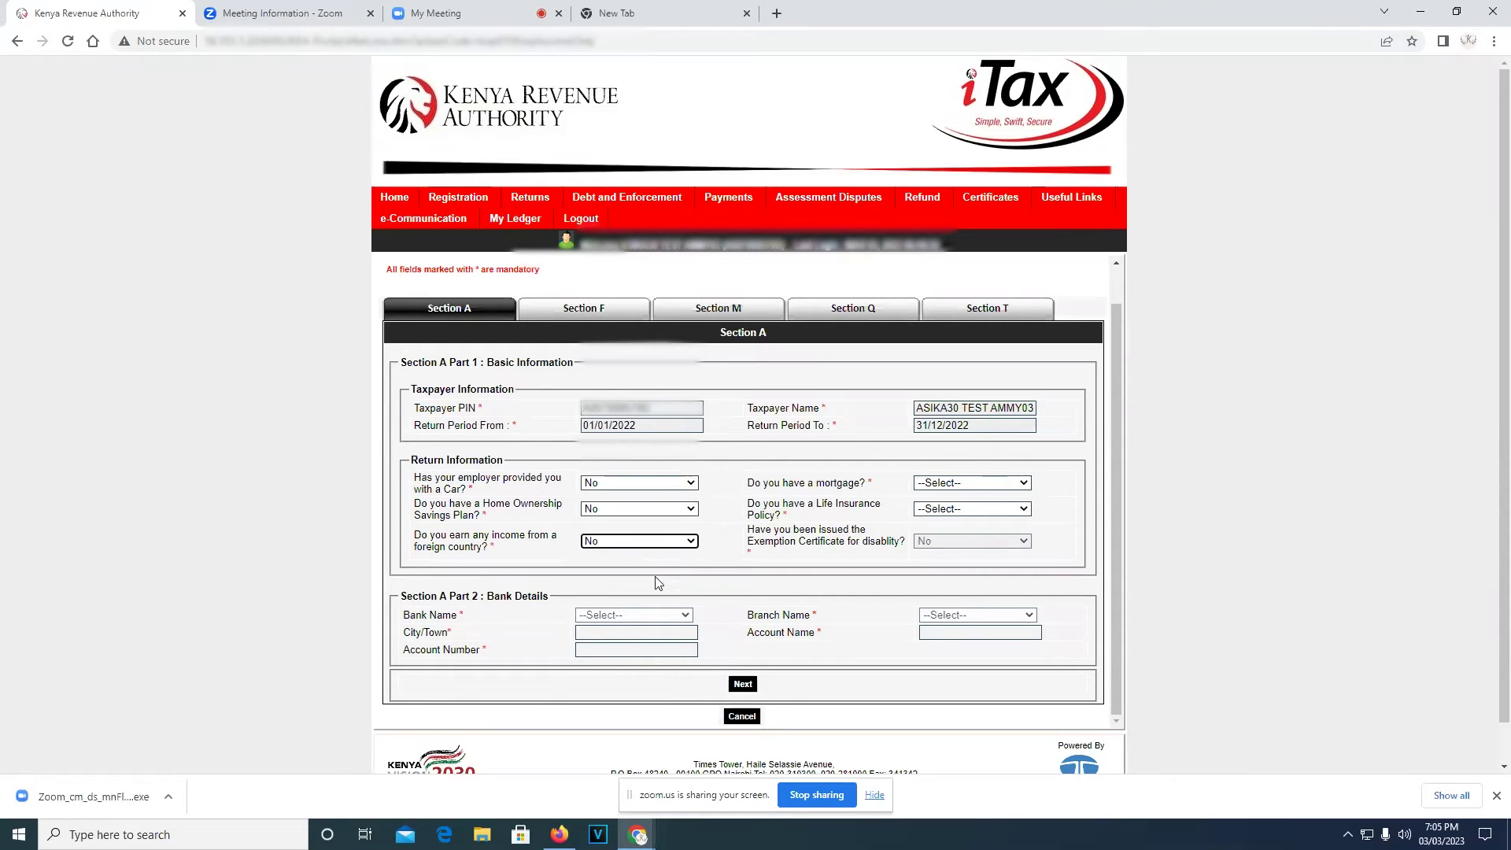
Answer No to mortgage and life insurance policy, then continue to Section F
{"action": "left_click", "coordinate": [1023, 483]}
{"action": "left_click", "coordinate": [974, 528]}
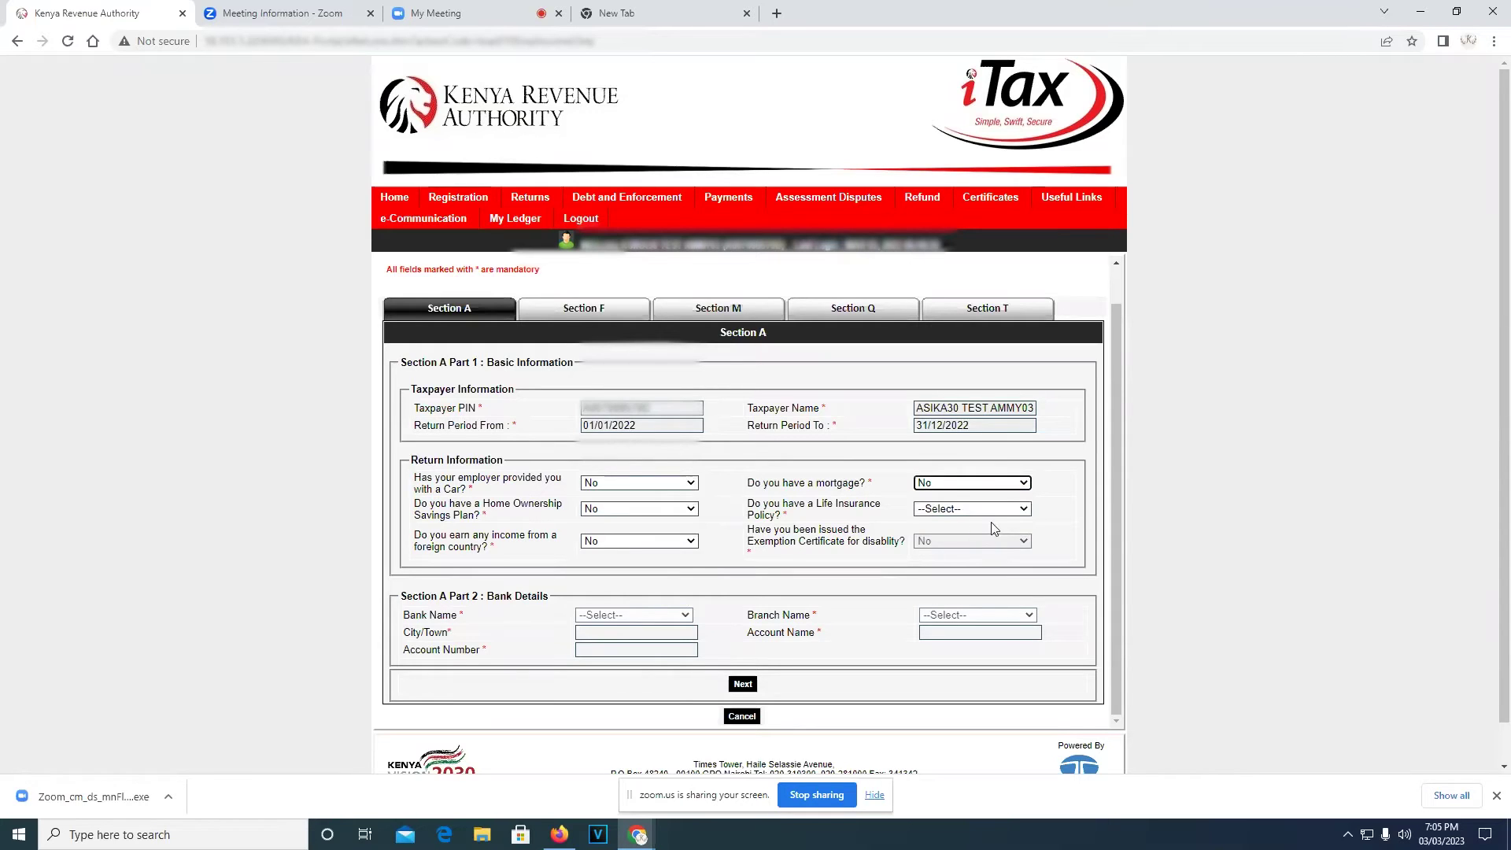
{"action": "left_click", "coordinate": [1024, 511]}
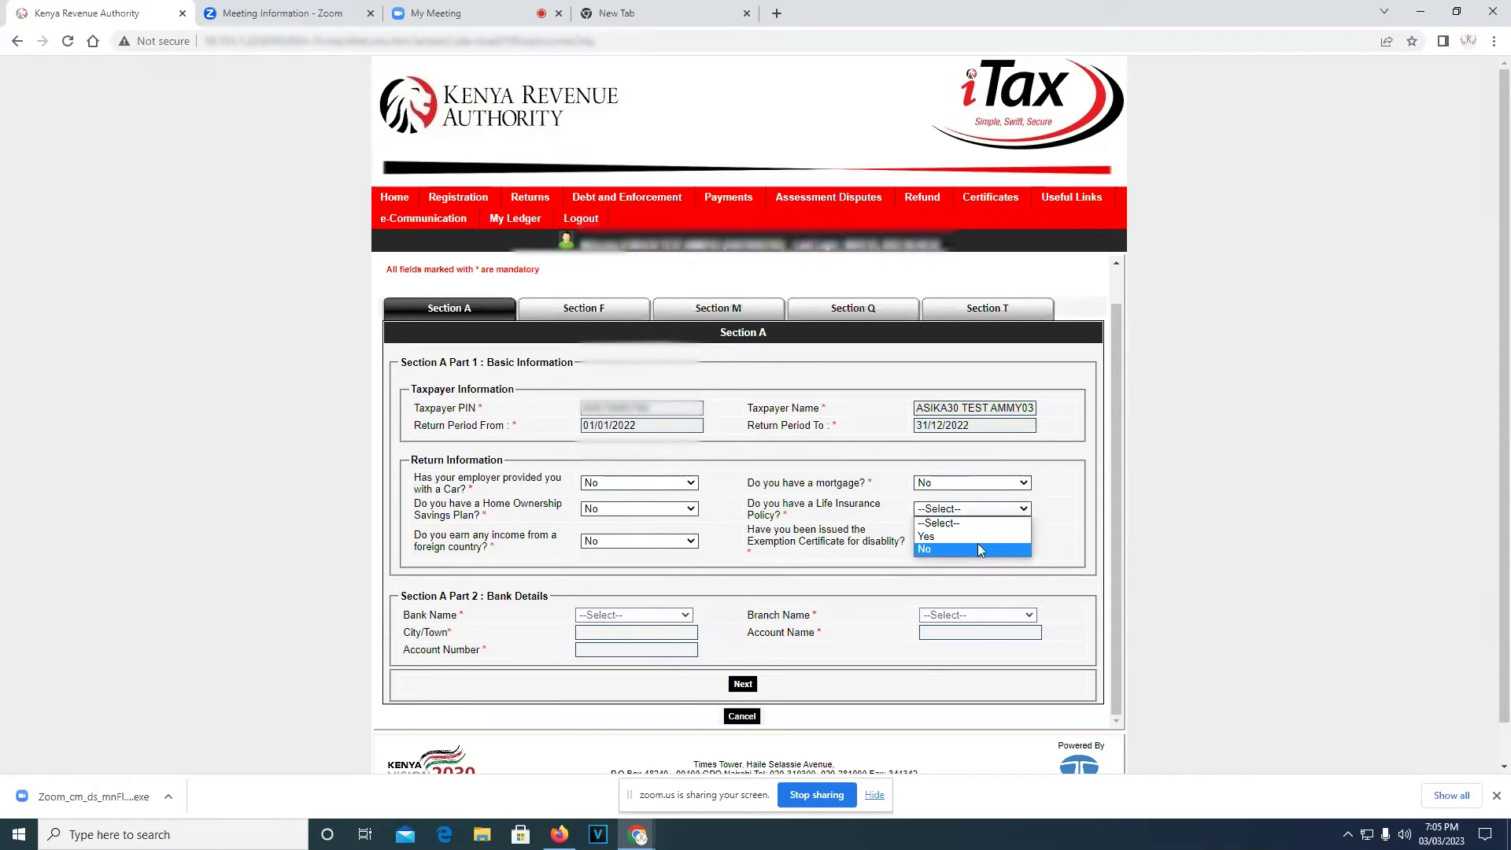
{"action": "left_click", "coordinate": [978, 548]}
{"action": "scroll", "coordinate": [825, 602], "scroll_direction": "down", "scroll_amount": 1}
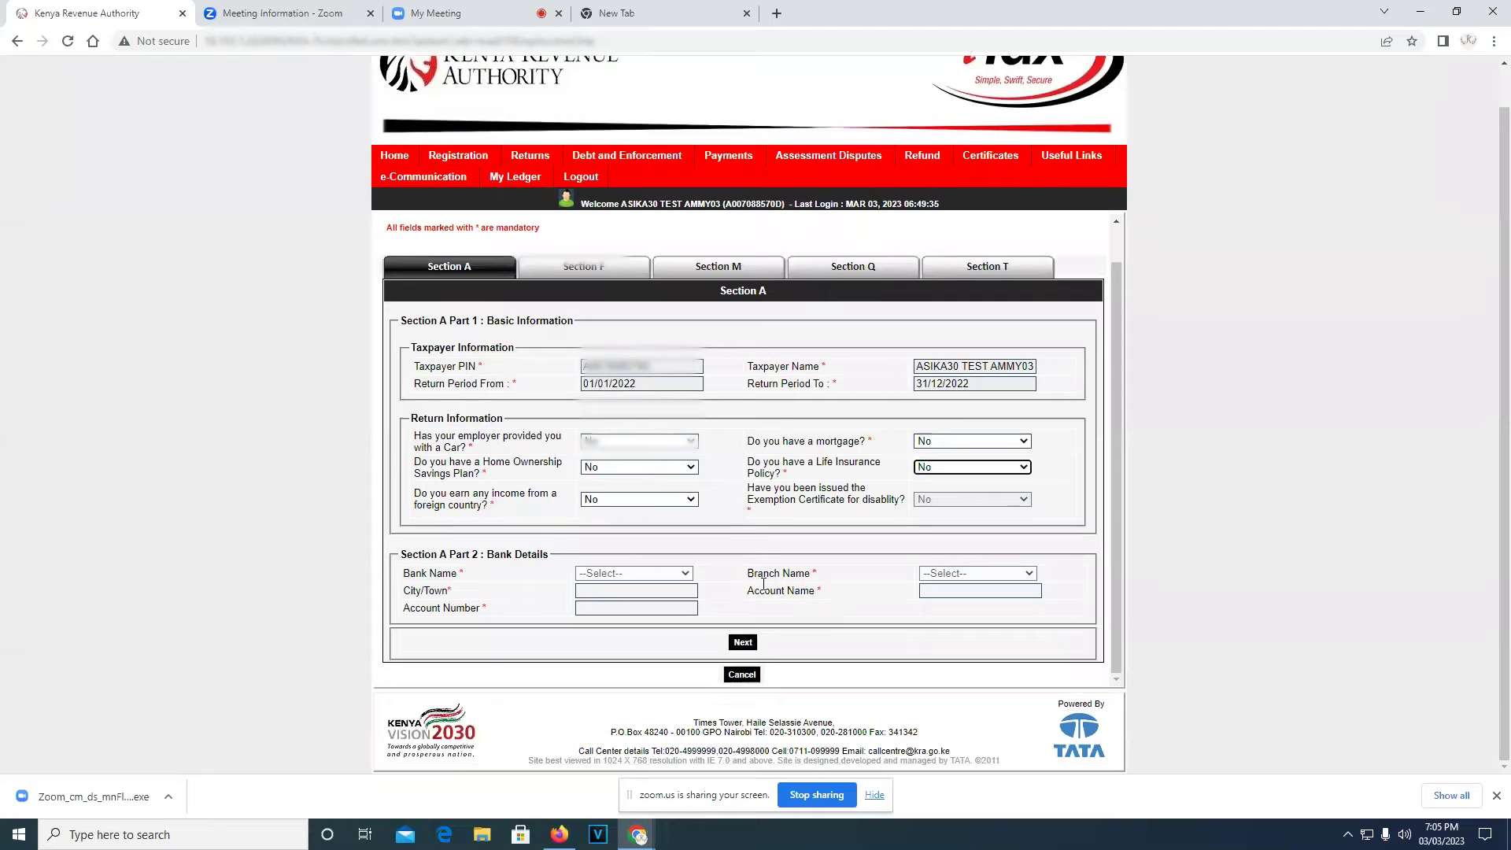
{"action": "left_click", "coordinate": [743, 642]}
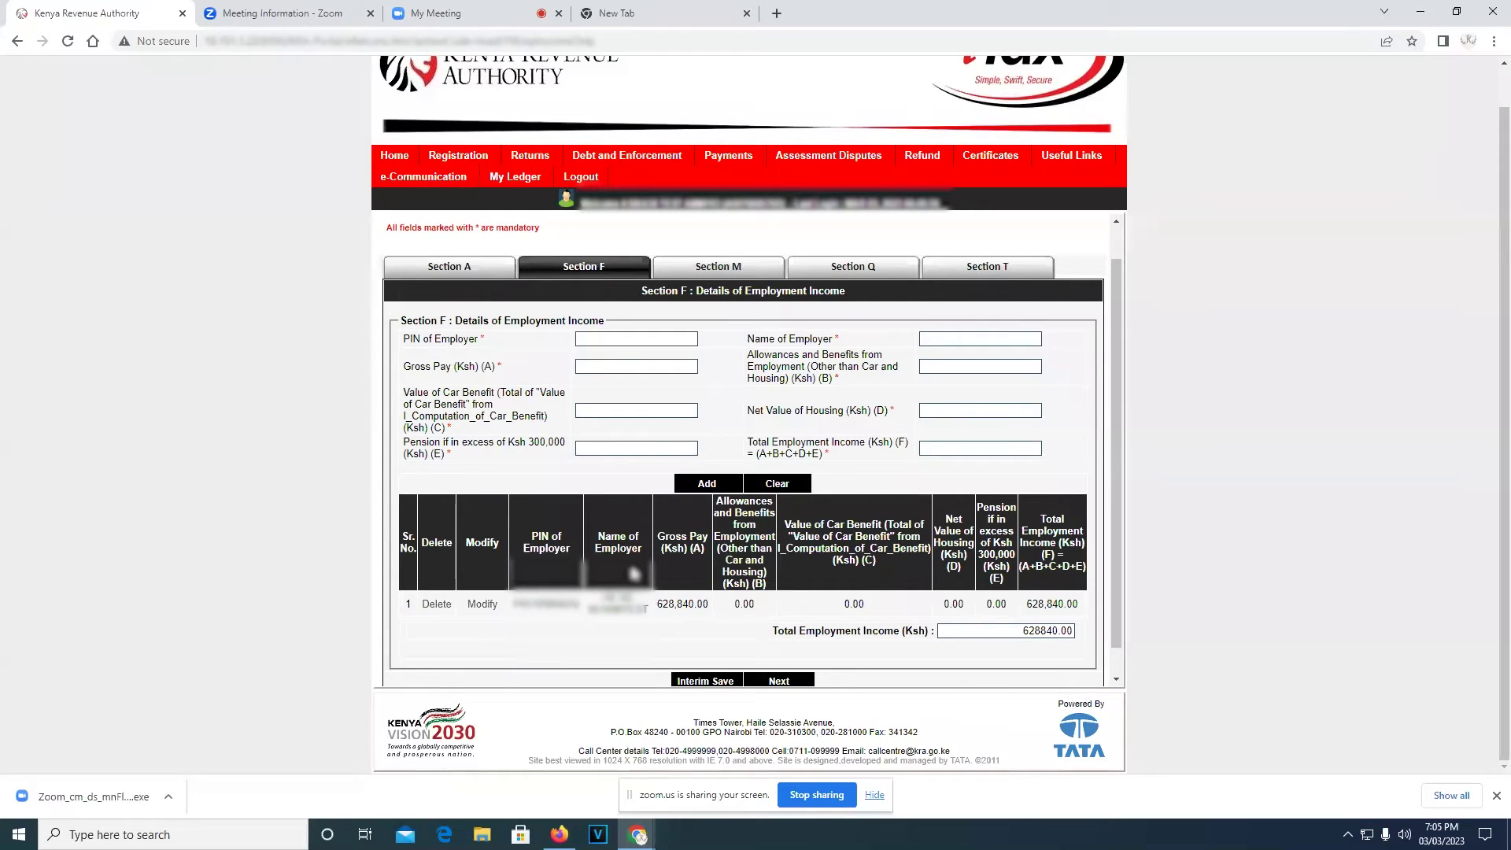
Move past the prefilled Sections F, M and Q to the Section T tax computation
{"action": "scroll", "coordinate": [842, 614], "scroll_direction": "down", "scroll_amount": 1}
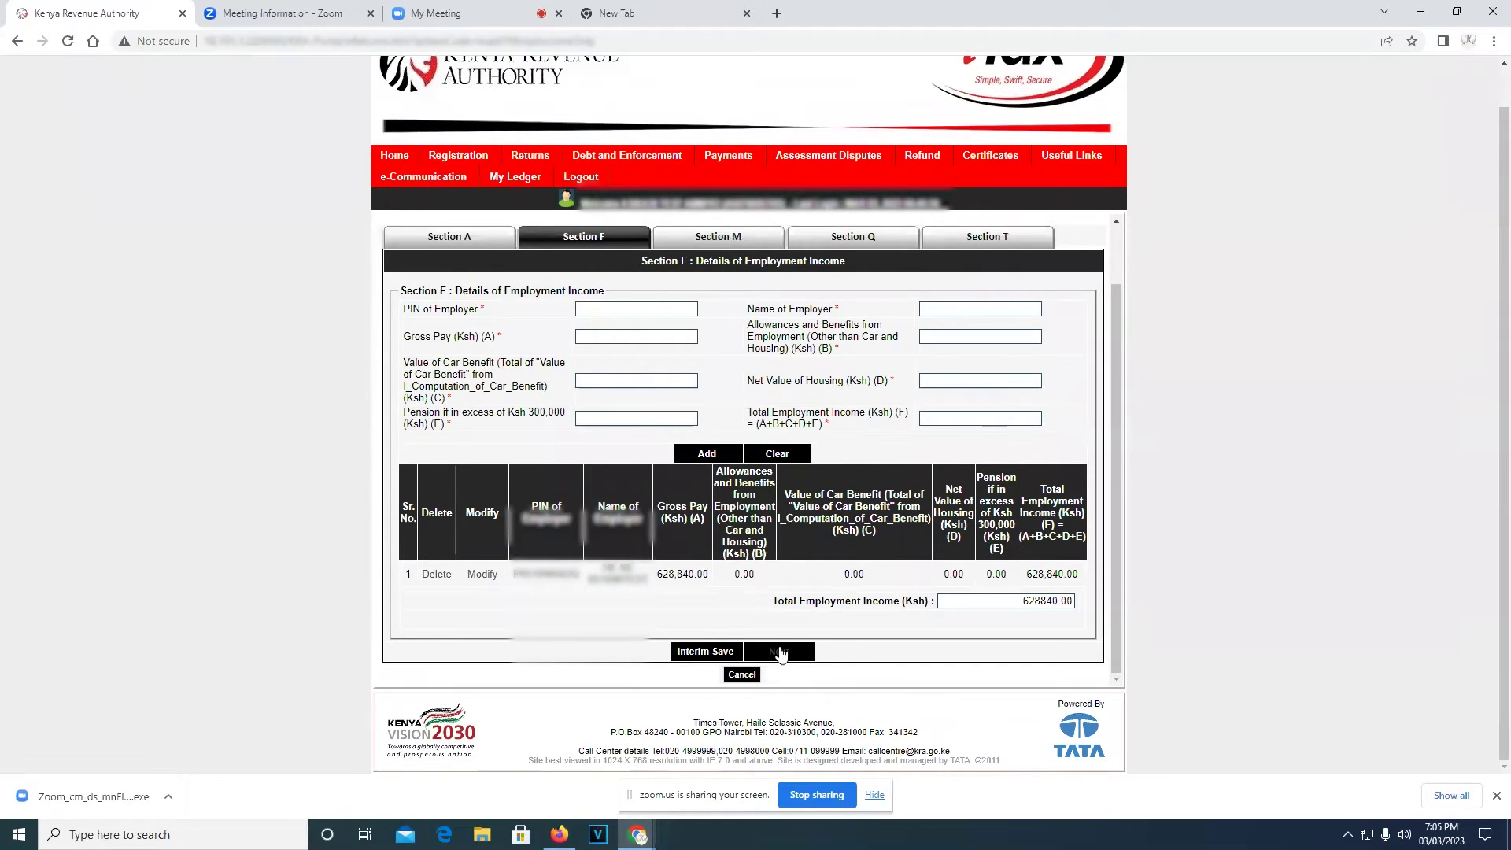
{"action": "left_click", "coordinate": [779, 653]}
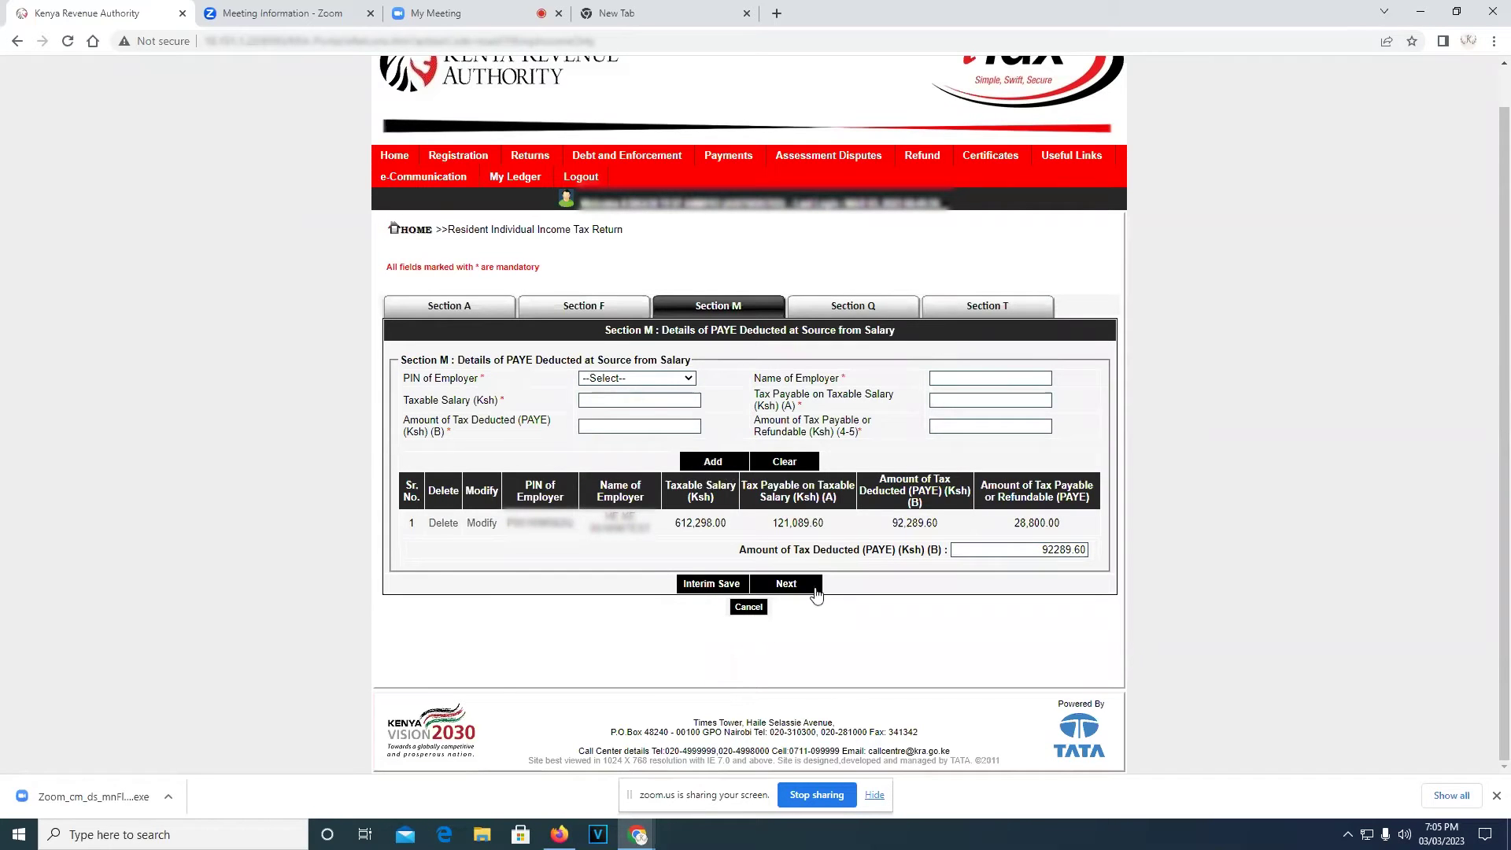
{"action": "left_click", "coordinate": [787, 587]}
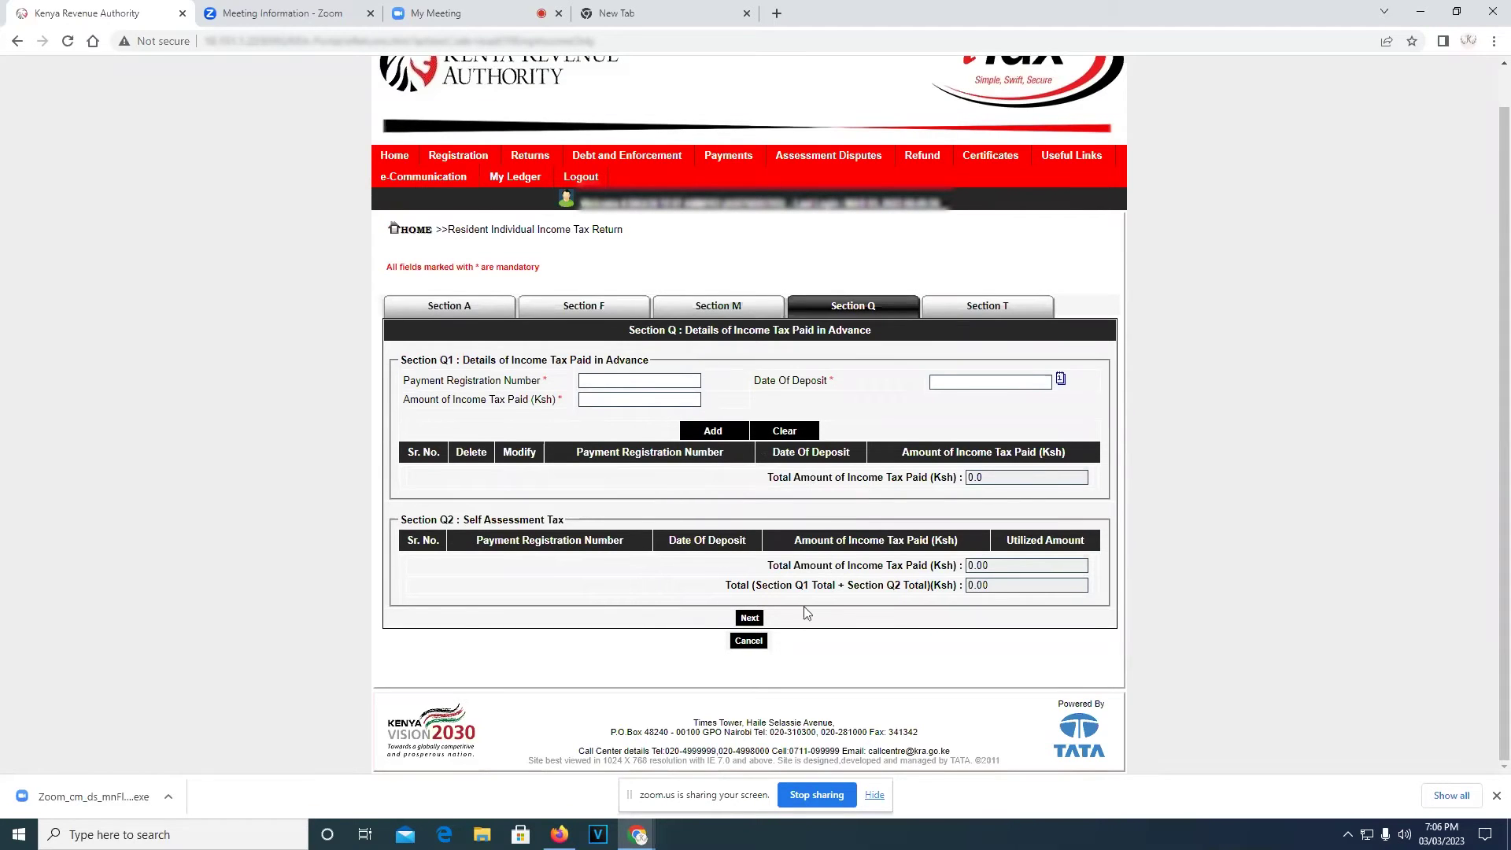
{"action": "left_click", "coordinate": [750, 620]}
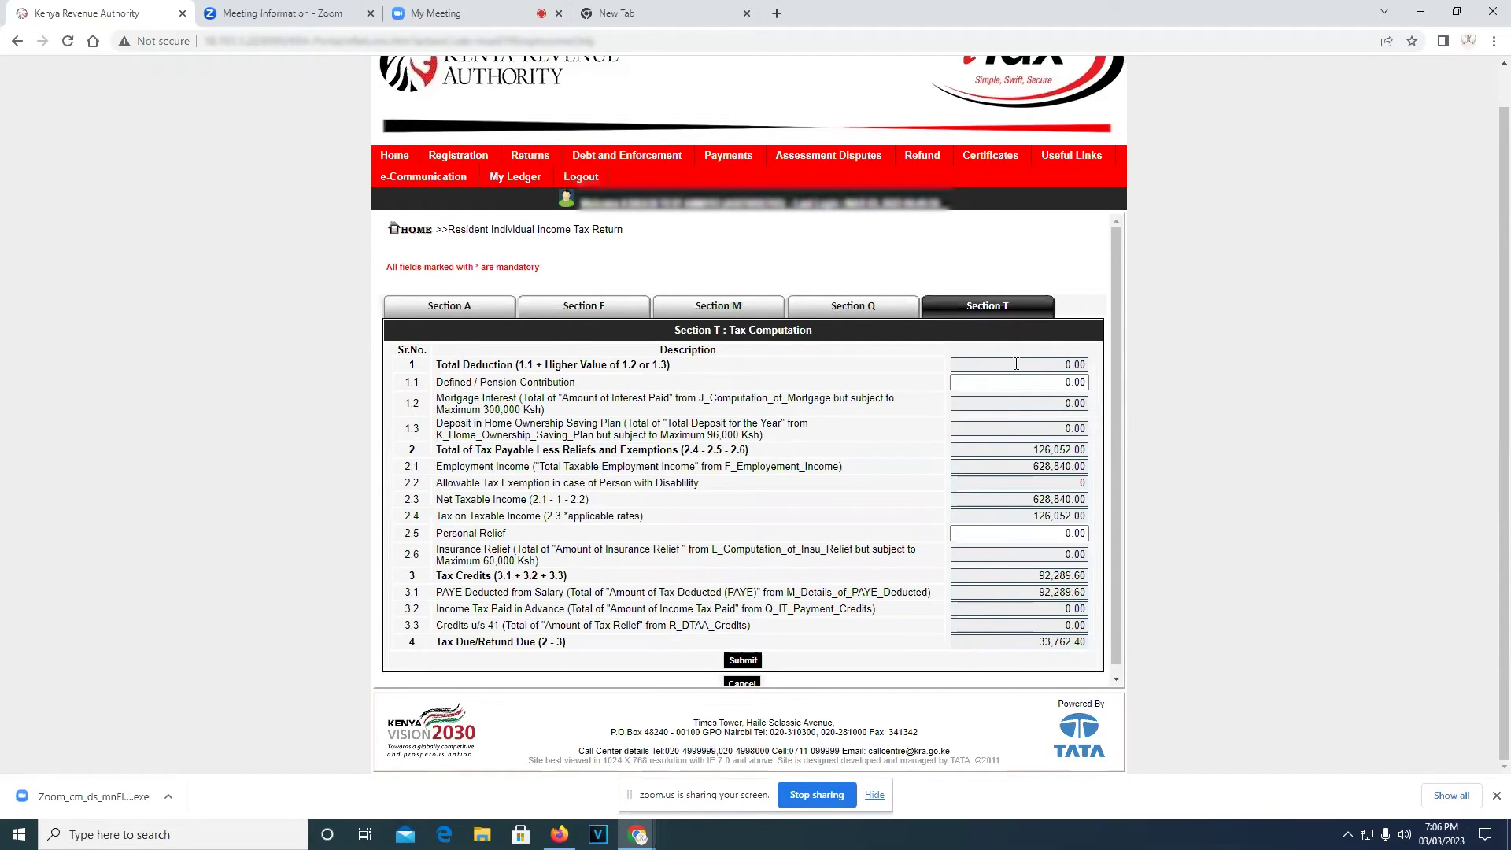
Enter 16,542 from the P9 as the 1.1 Defined / Pension Contribution
{"action": "left_click", "coordinate": [1056, 382]}
{"action": "left_click", "coordinate": [1086, 382]}
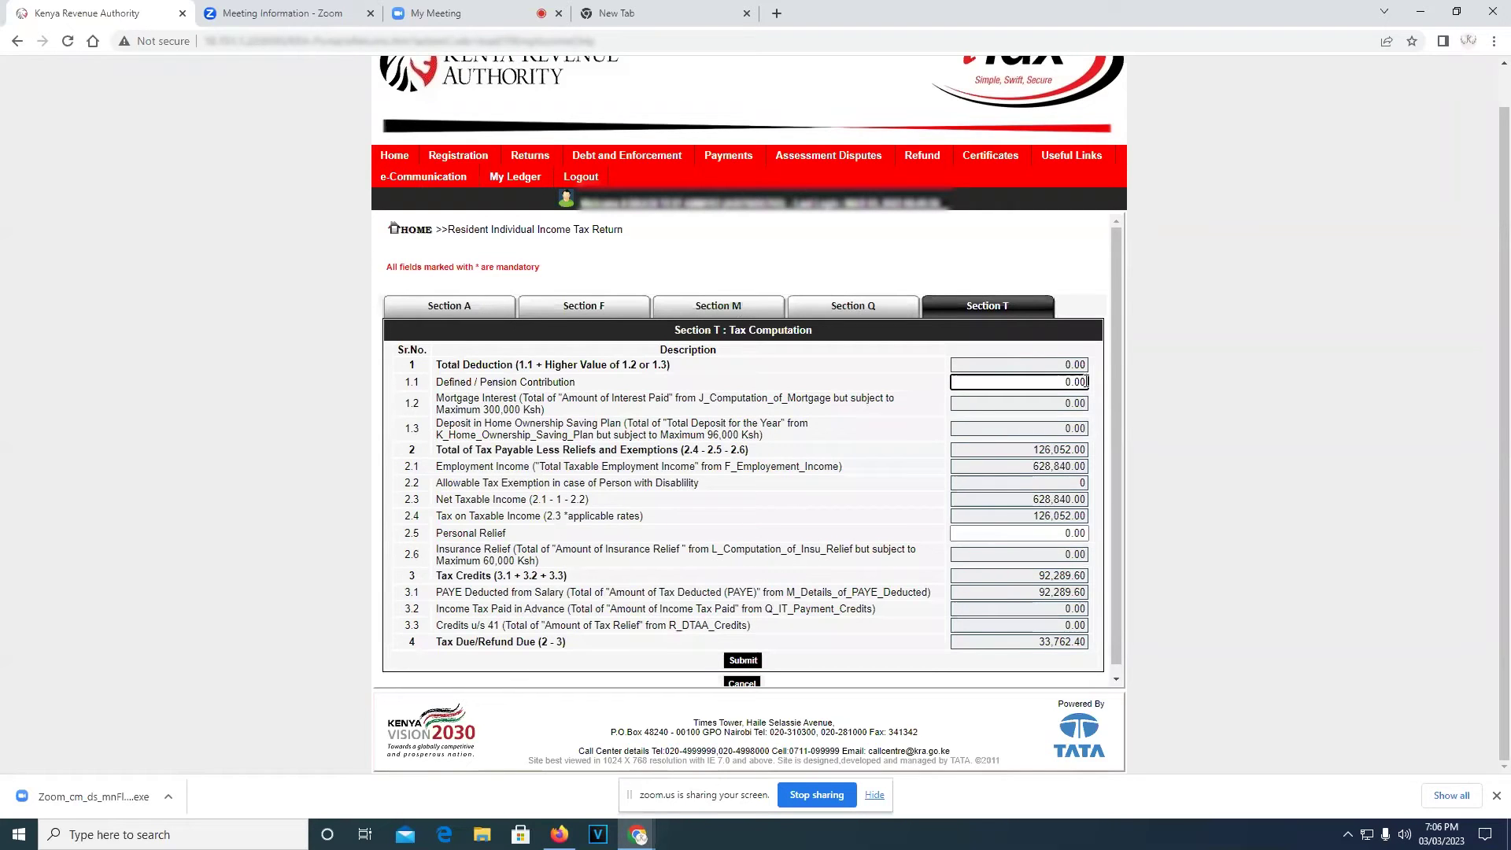
{"action": "key", "text": "BackSpace"}
{"action": "key", "text": "BackSpace"}
{"action": "key", "text": "BackSpace"}
{"action": "key", "text": "BackSpace"}
{"action": "left_click", "coordinate": [565, 841]}
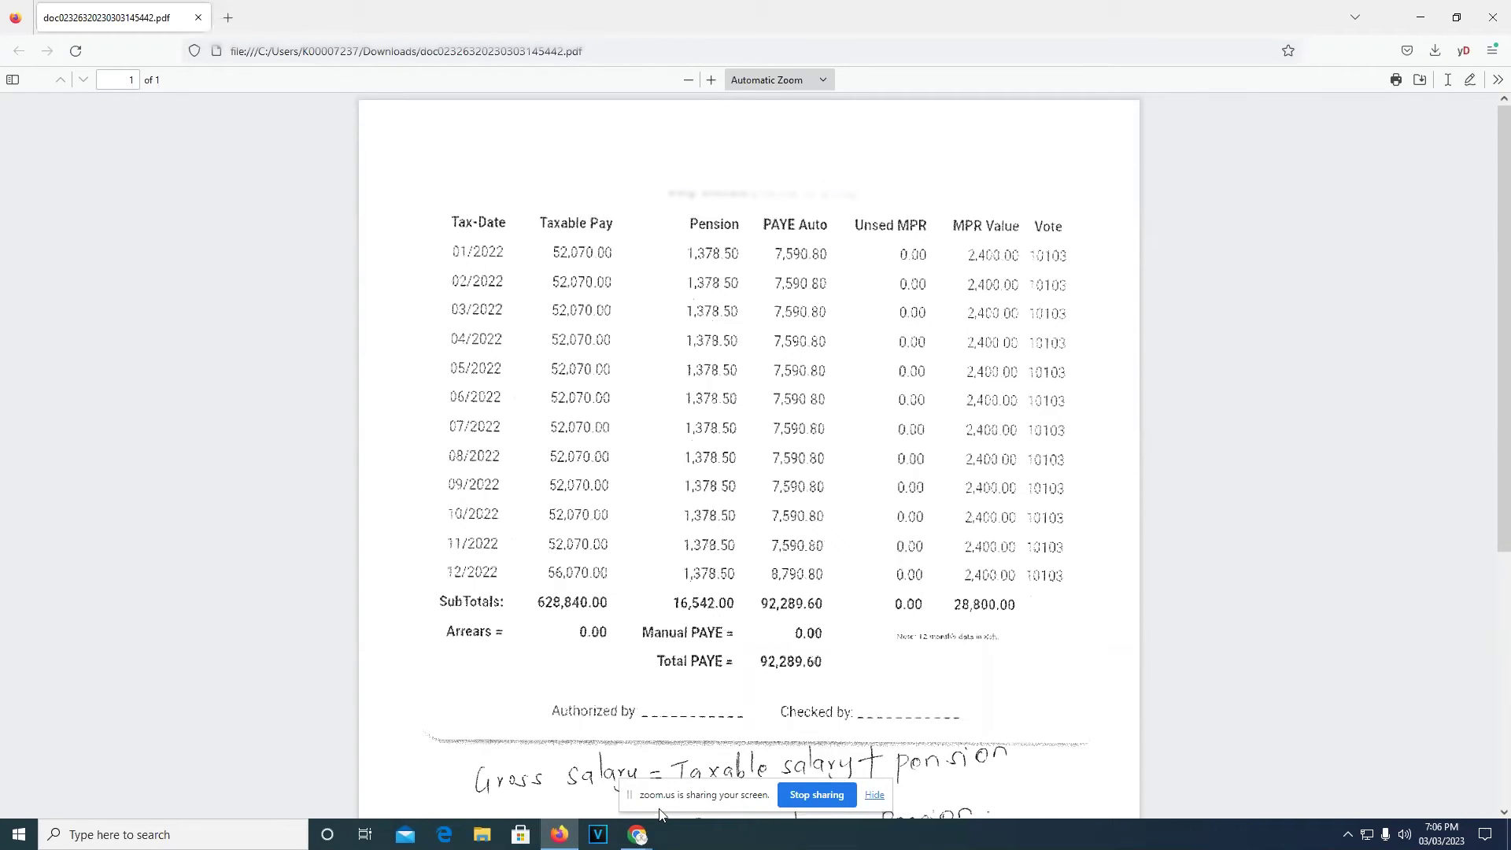
{"action": "mouse_move", "coordinate": [644, 834]}
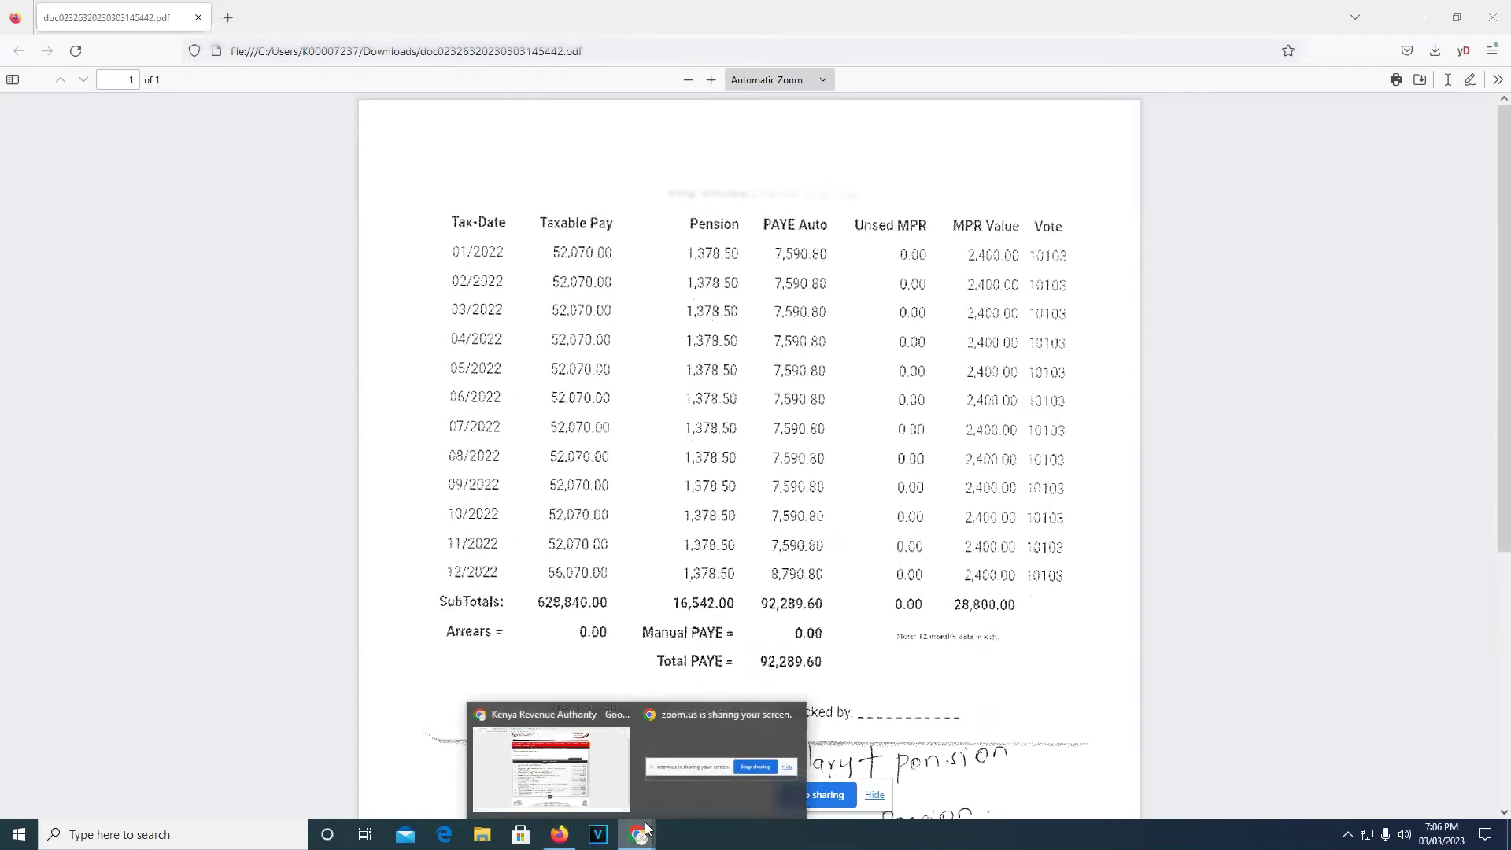
{"action": "left_click", "coordinate": [592, 734]}
{"action": "left_click", "coordinate": [1057, 381]}
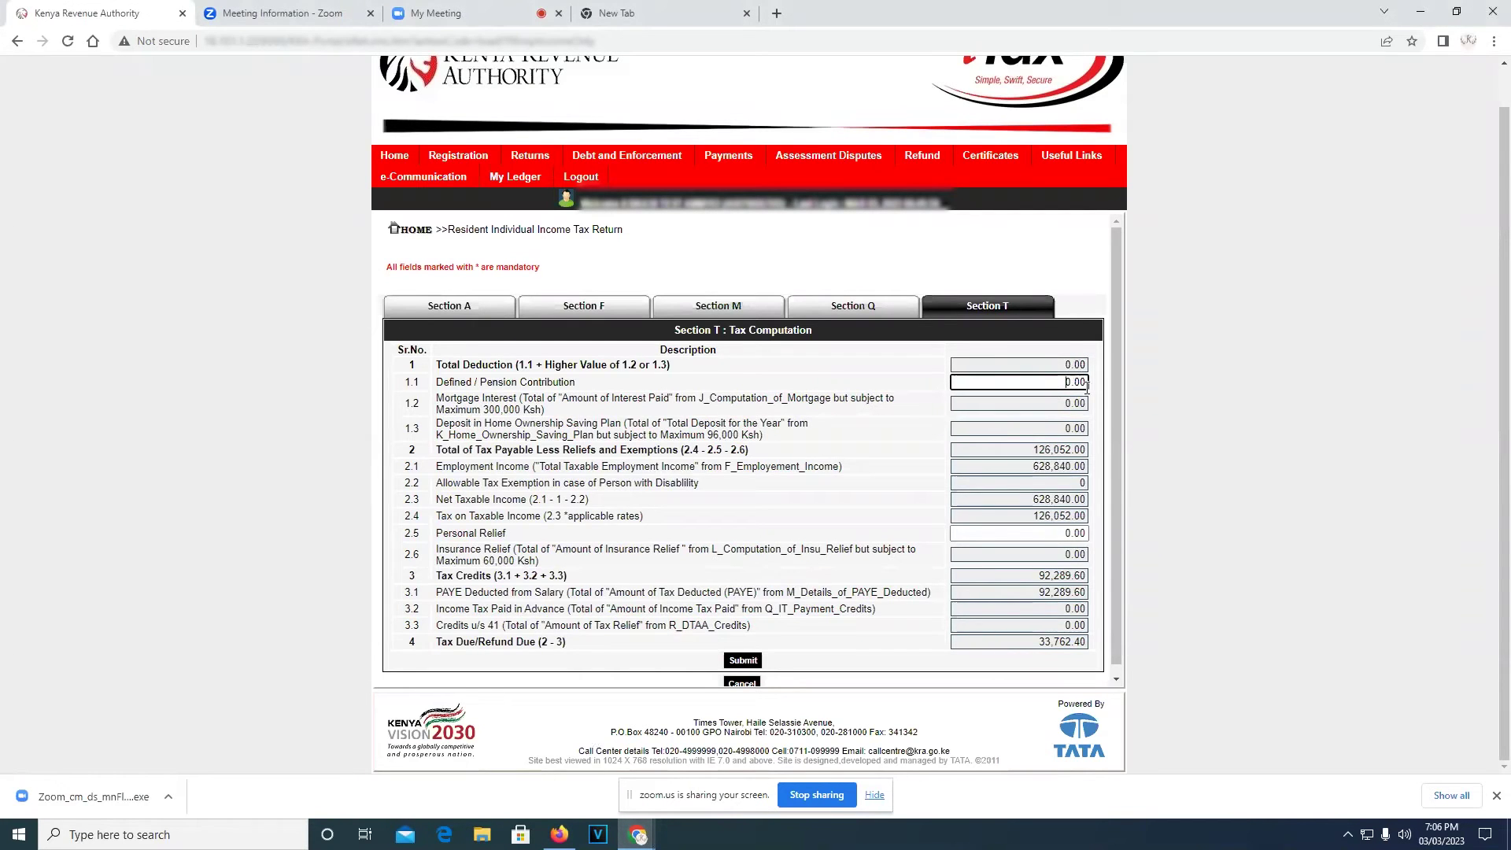
{"action": "key", "text": "Delete"}
{"action": "key", "text": "Delete"}
{"action": "key", "text": "Delete"}
{"action": "key", "text": "Delete"}
{"action": "type", "text": "0"}
{"action": "type", "text": "6"}
{"action": "type", "text": "5"}
{"action": "type", "text": "42"}
Enter 28,800 as Personal Relief from the P9, bringing Tax Due/Refund to -0.20
{"action": "left_click", "coordinate": [1055, 535]}
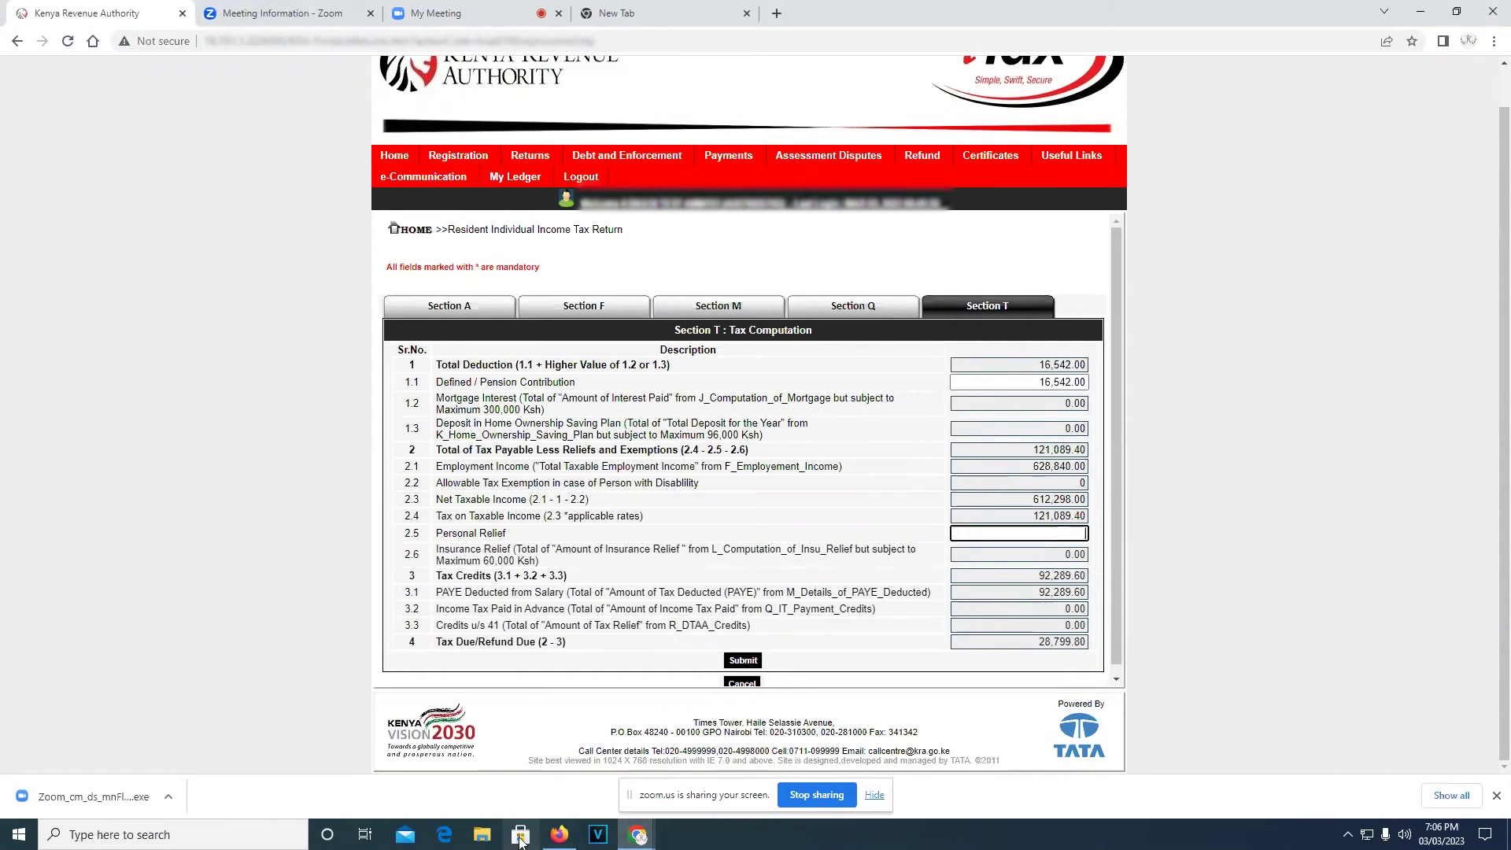
{"action": "left_click", "coordinate": [559, 834]}
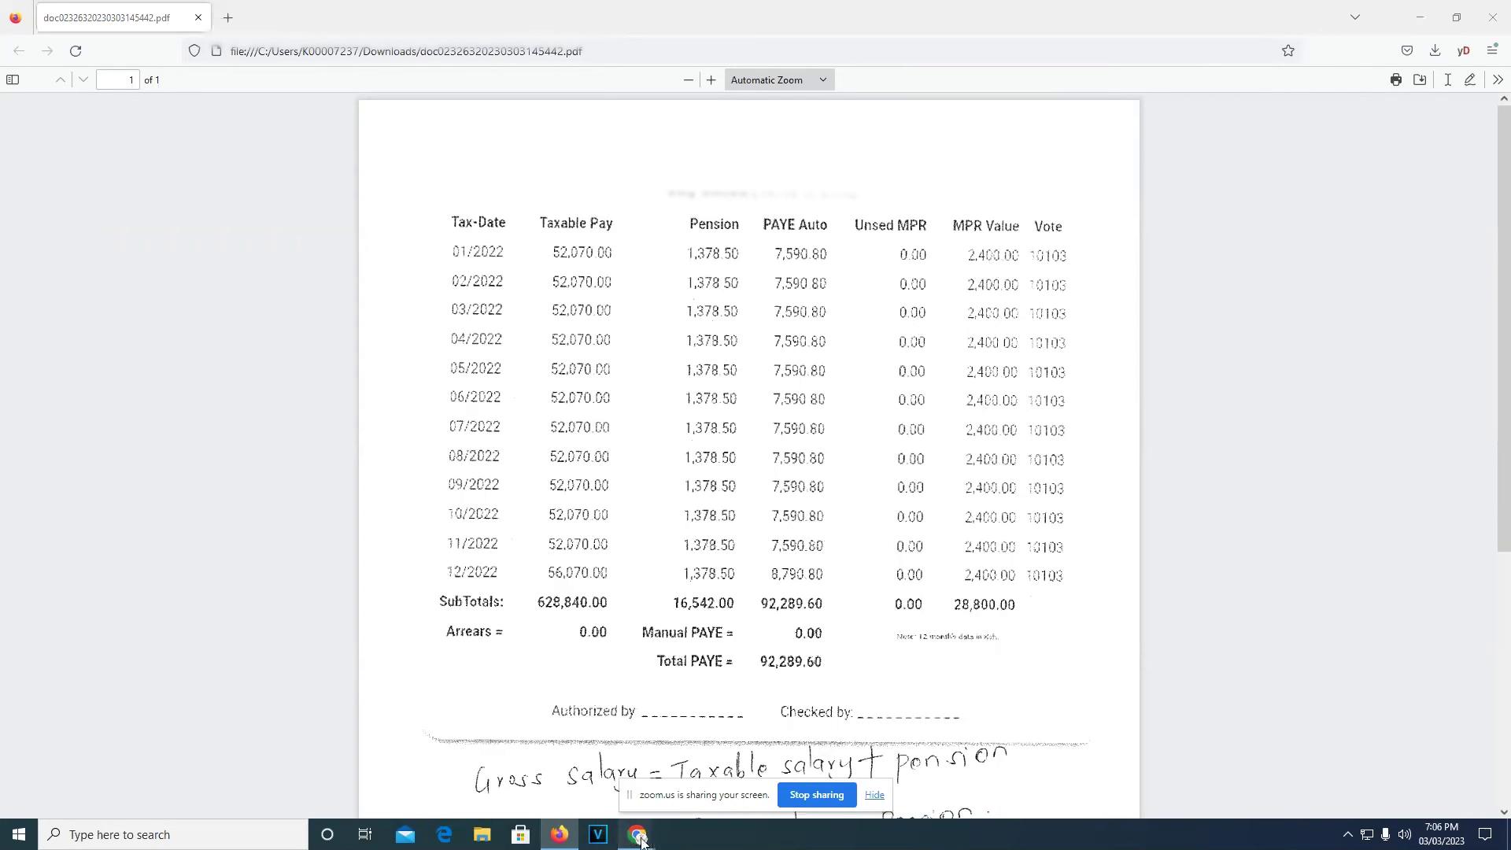
{"action": "mouse_move", "coordinate": [641, 838]}
{"action": "left_click", "coordinate": [579, 752]}
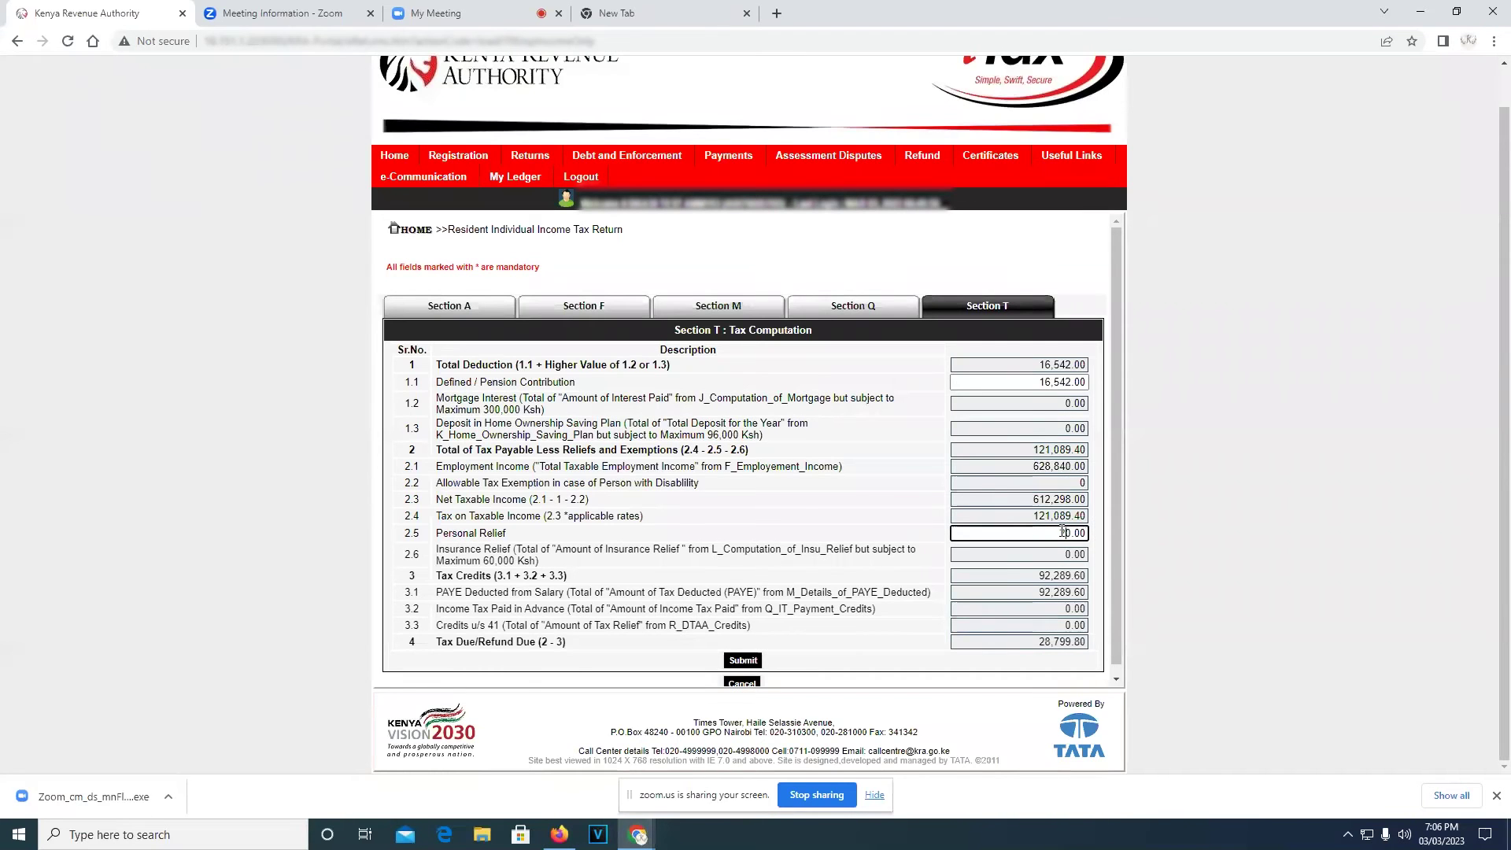
{"action": "type", "text": "2880"}
{"action": "left_click", "coordinate": [927, 509]}
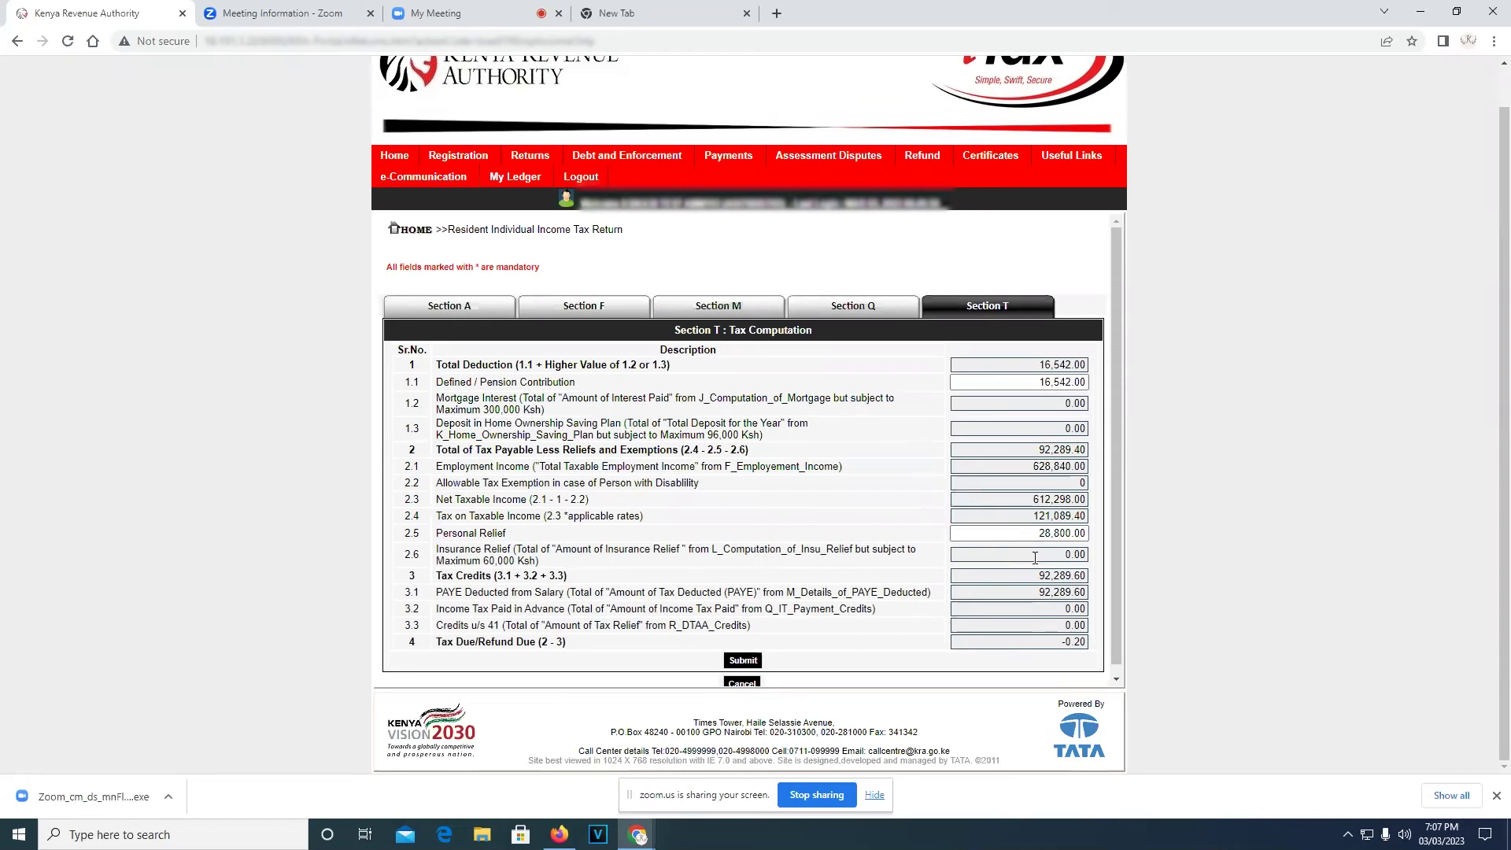
{"action": "scroll", "coordinate": [1035, 557], "scroll_direction": "down", "scroll_amount": 1}
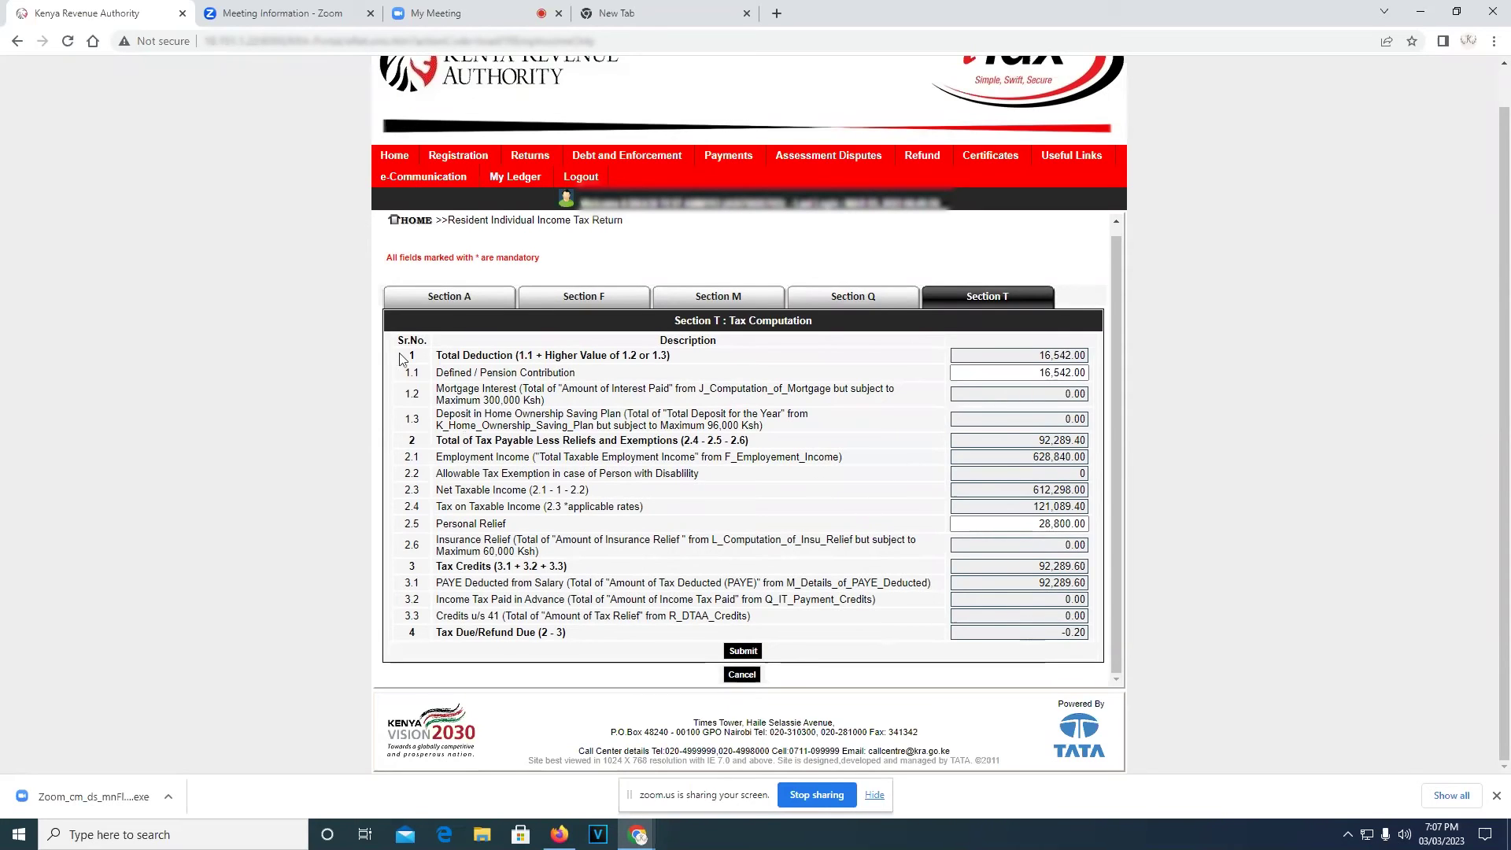
In Section A, choose M-Payment as the refund bank and MPESA as its branch
{"action": "left_click", "coordinate": [454, 303]}
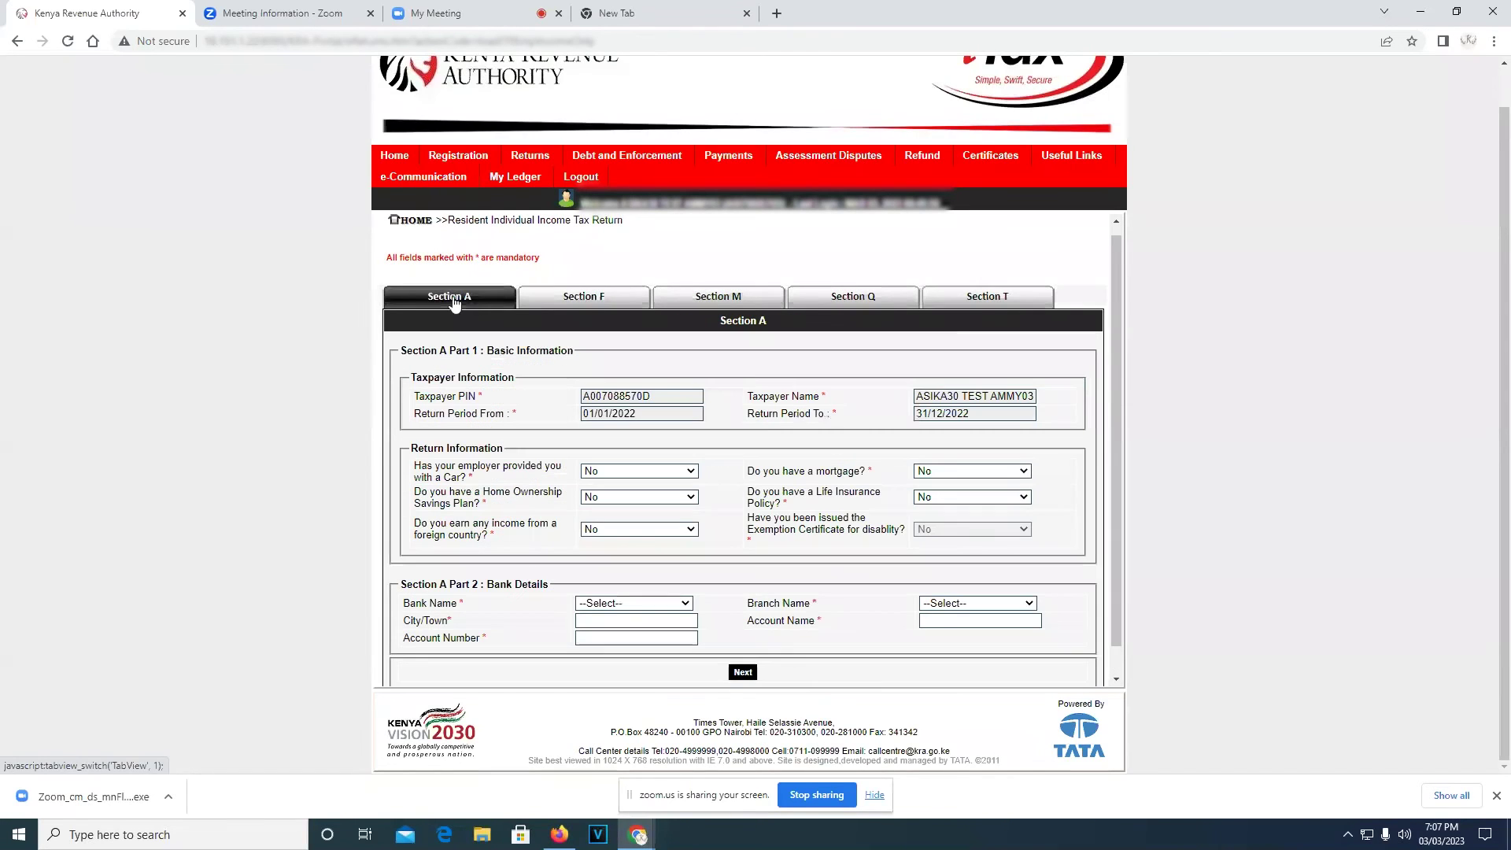
{"action": "left_click", "coordinate": [686, 603]}
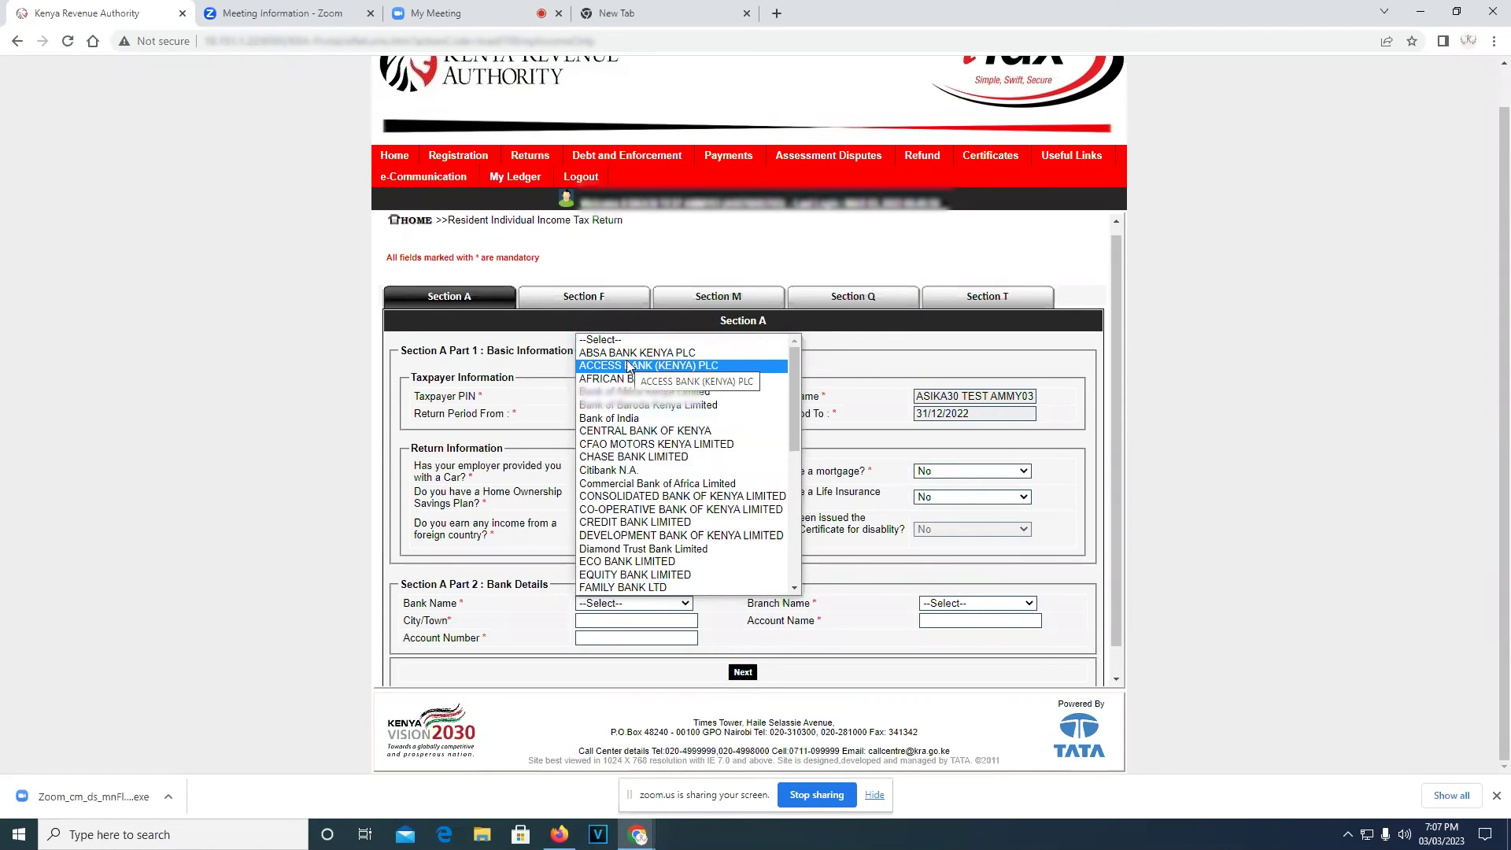
{"action": "scroll", "coordinate": [663, 455], "scroll_direction": "down", "scroll_amount": 5}
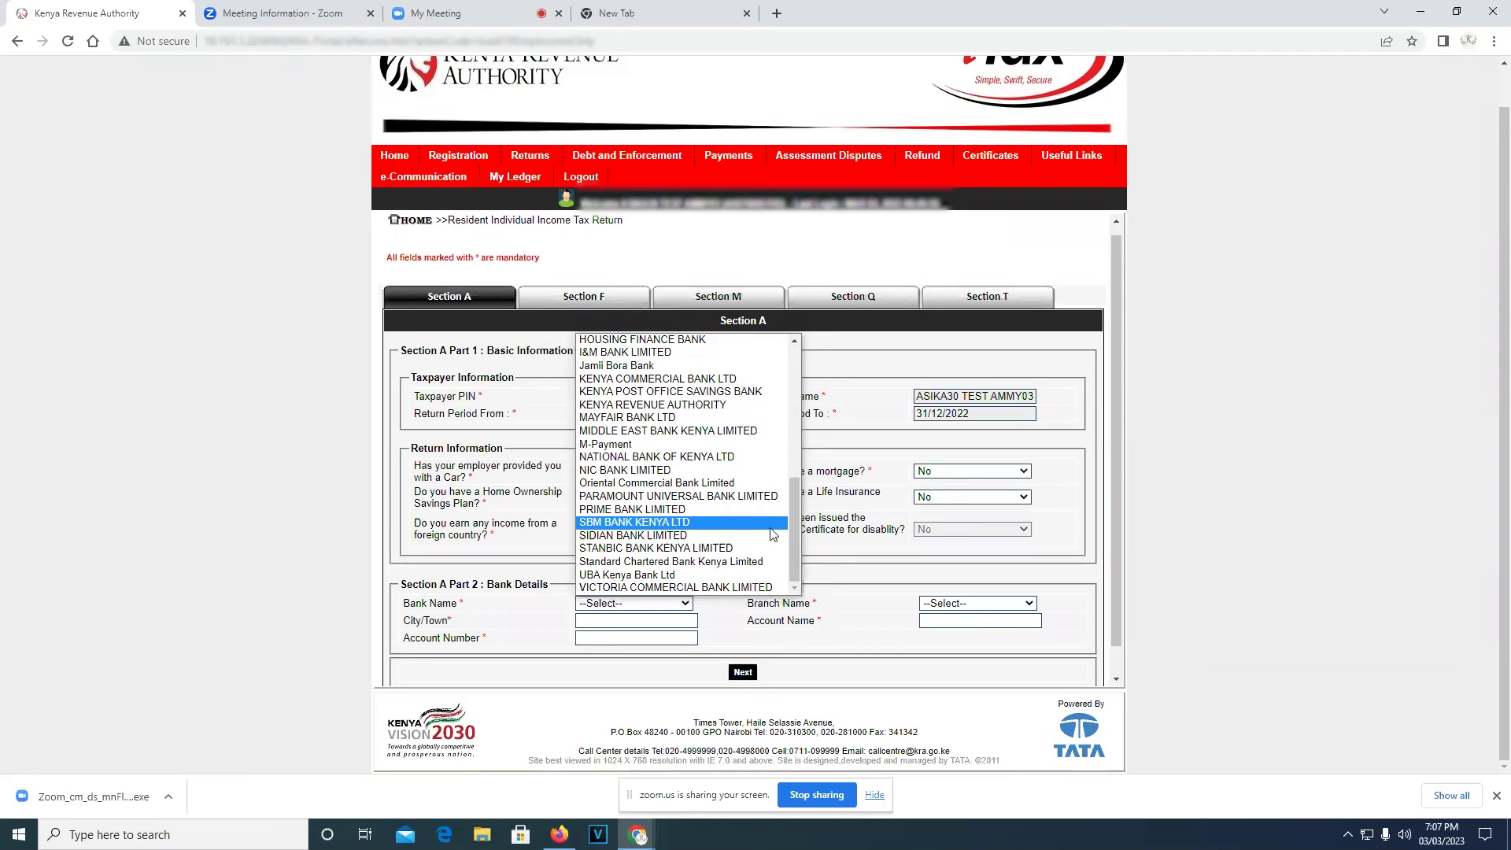
{"action": "scroll", "coordinate": [721, 496], "scroll_direction": "up", "scroll_amount": 4}
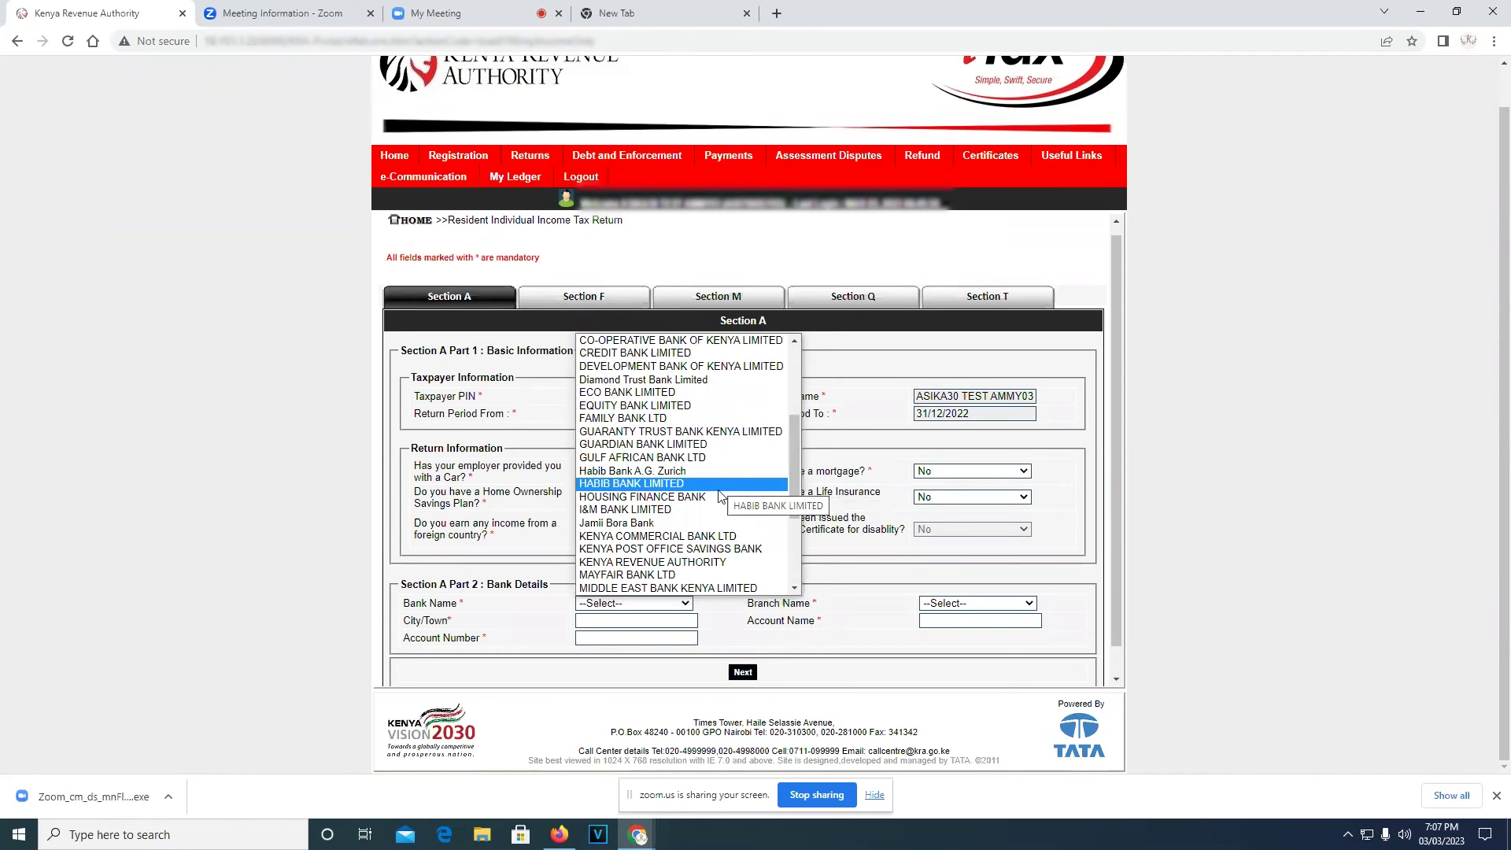
{"action": "scroll", "coordinate": [721, 496], "scroll_direction": "down", "scroll_amount": 4}
{"action": "left_click", "coordinate": [685, 457]}
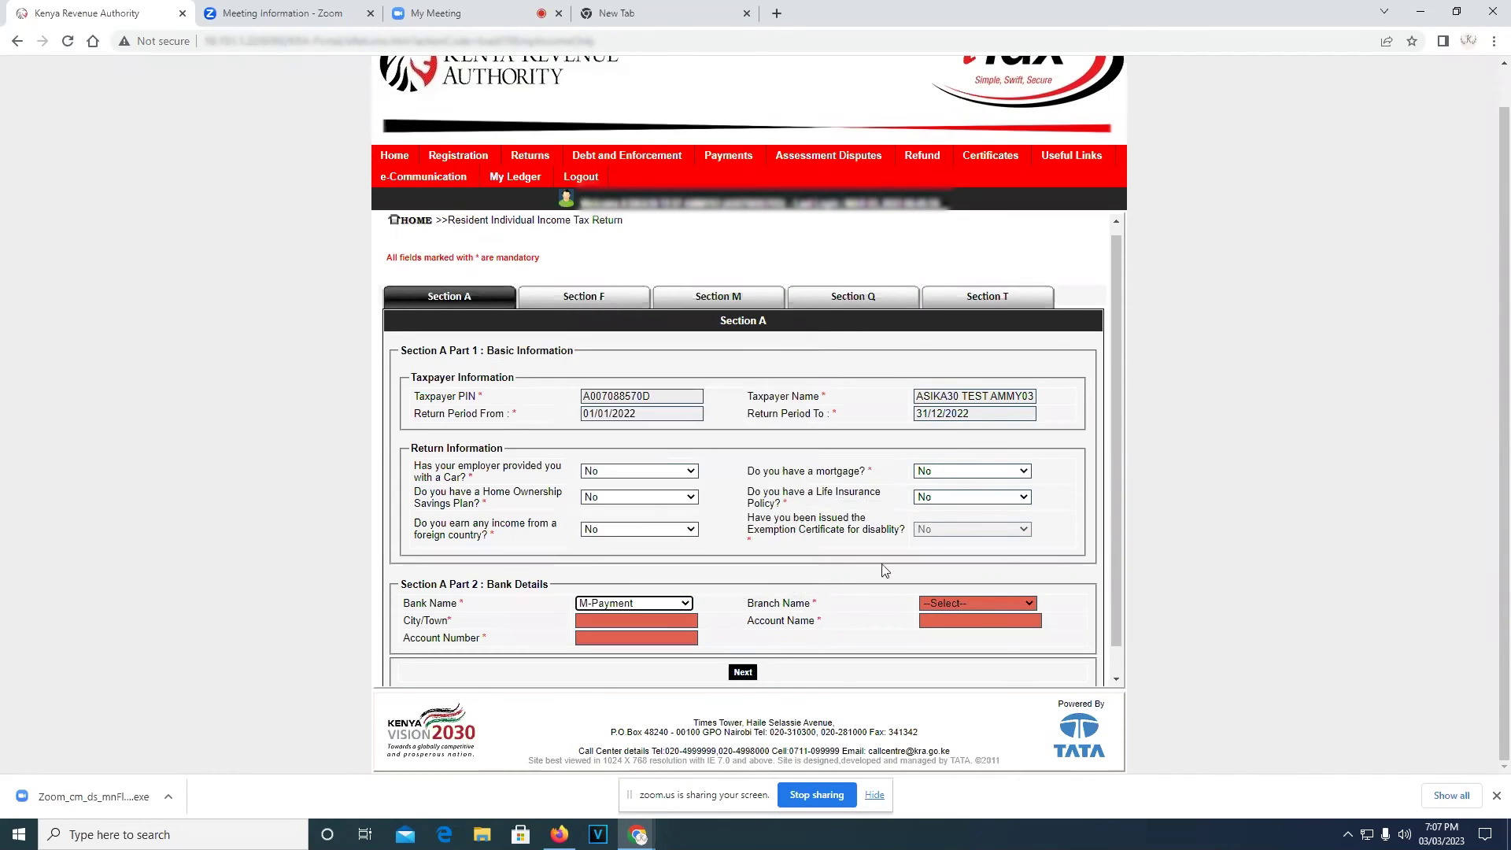
{"action": "left_click", "coordinate": [982, 603]}
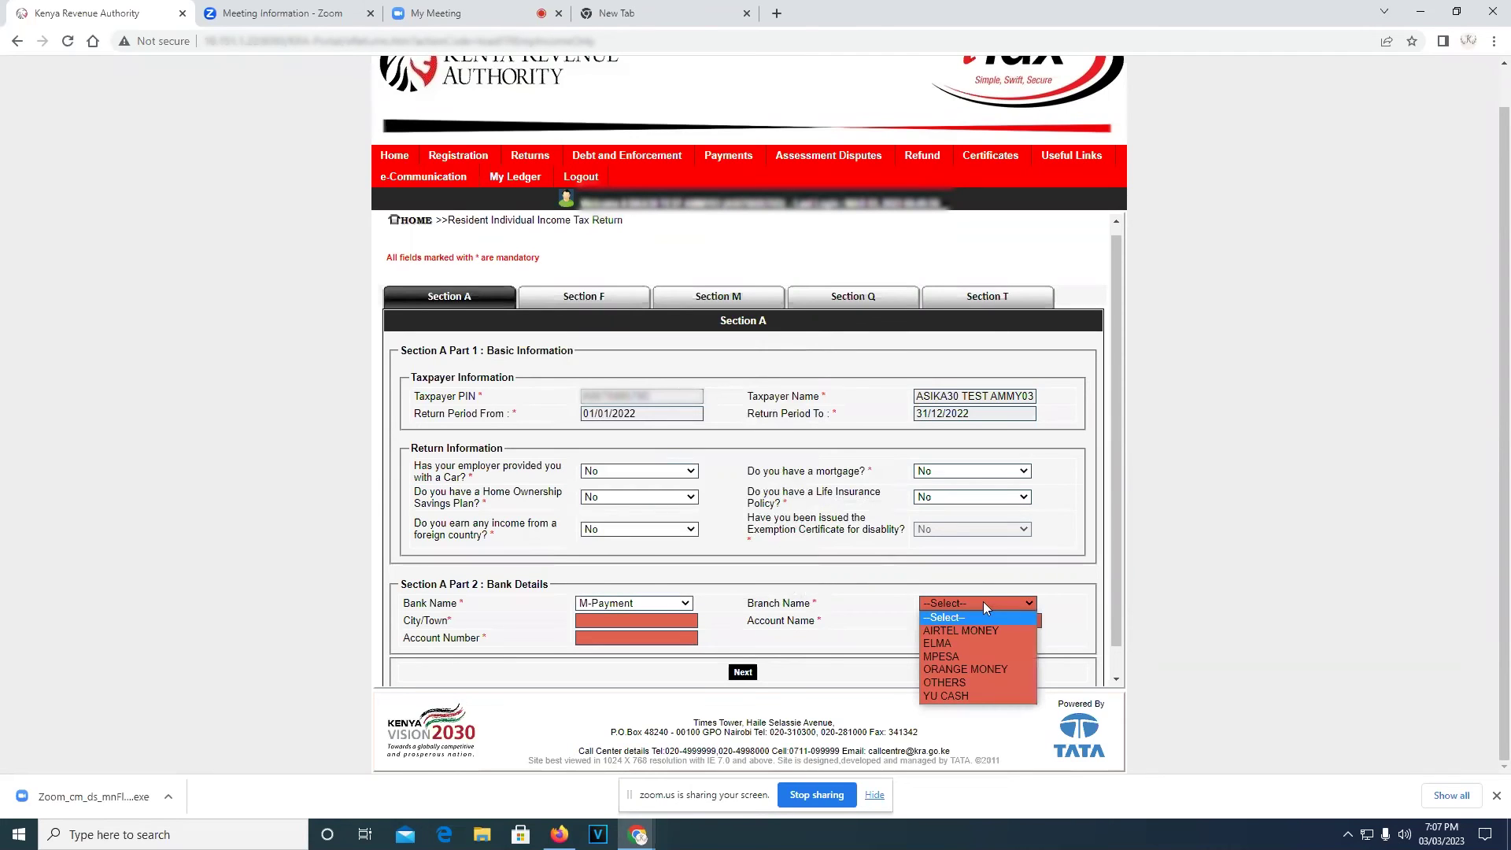
{"action": "left_click", "coordinate": [967, 658]}
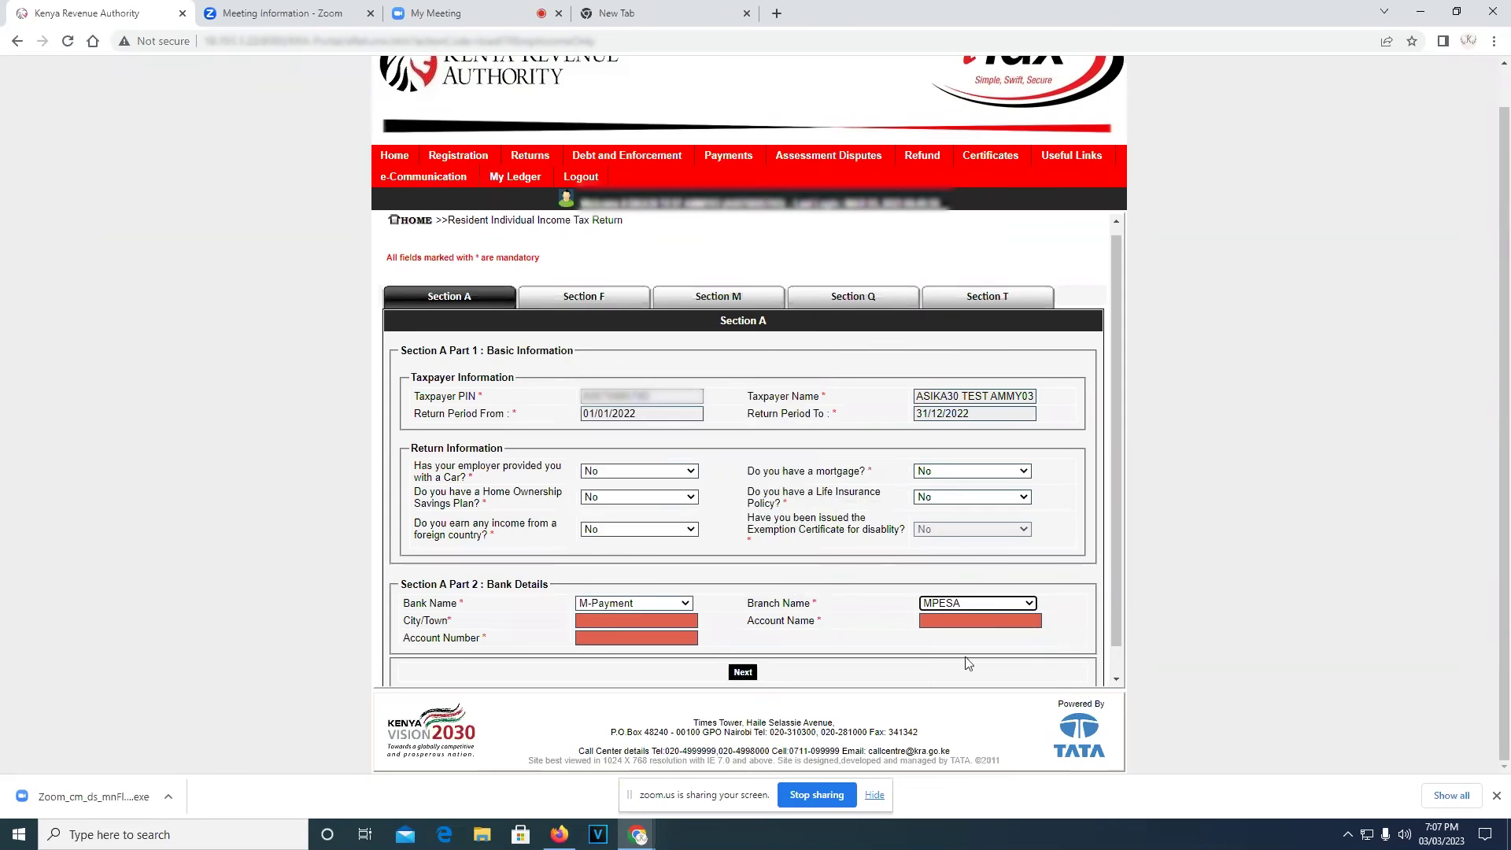
Fill in Nairobi as the City/Town, then the account holder's name and account number
{"action": "left_click", "coordinate": [654, 618]}
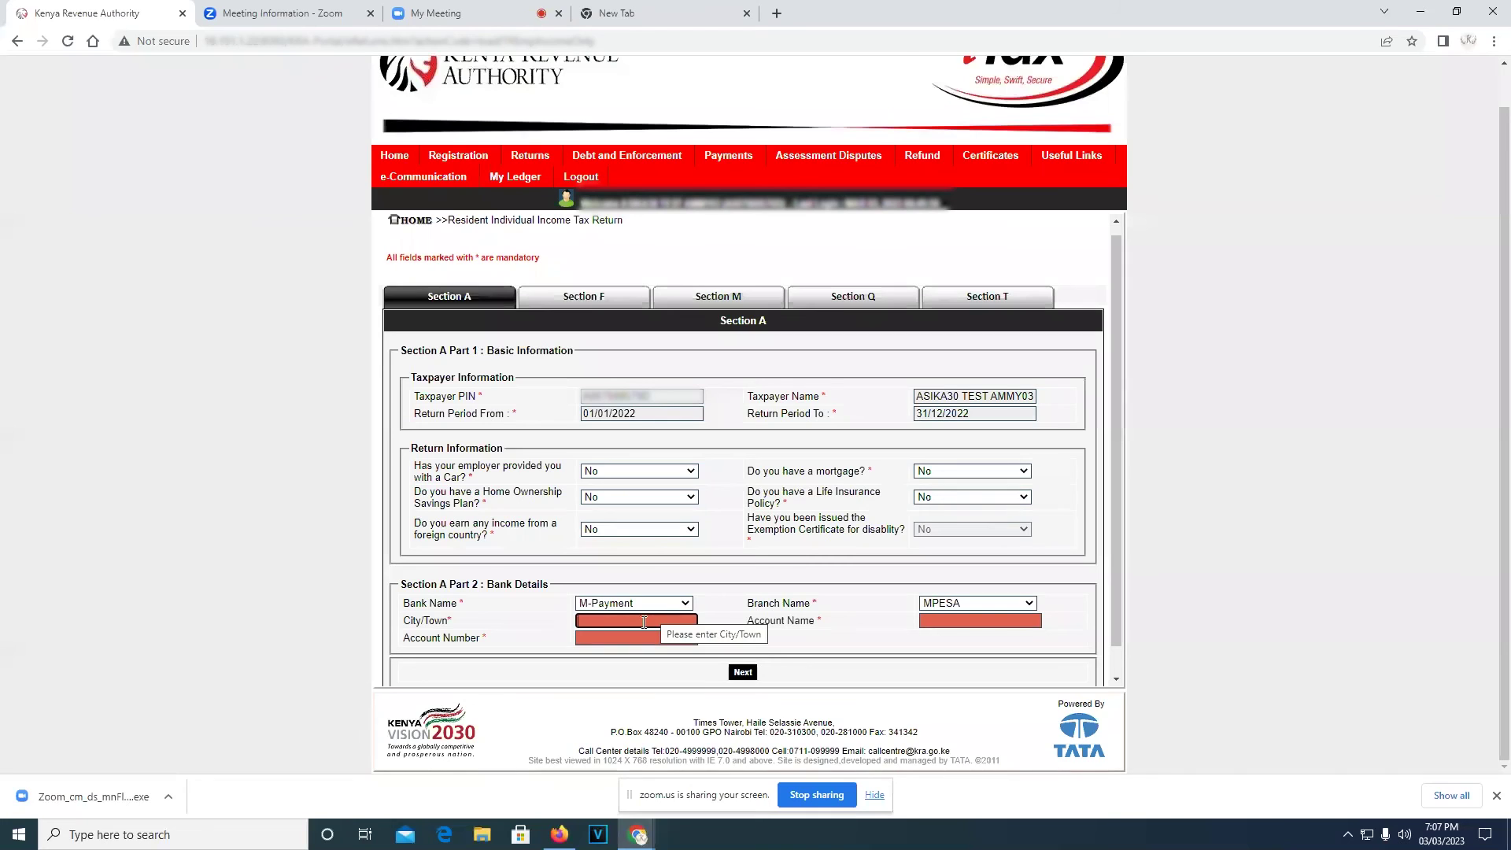
{"action": "type", "text": "na"}
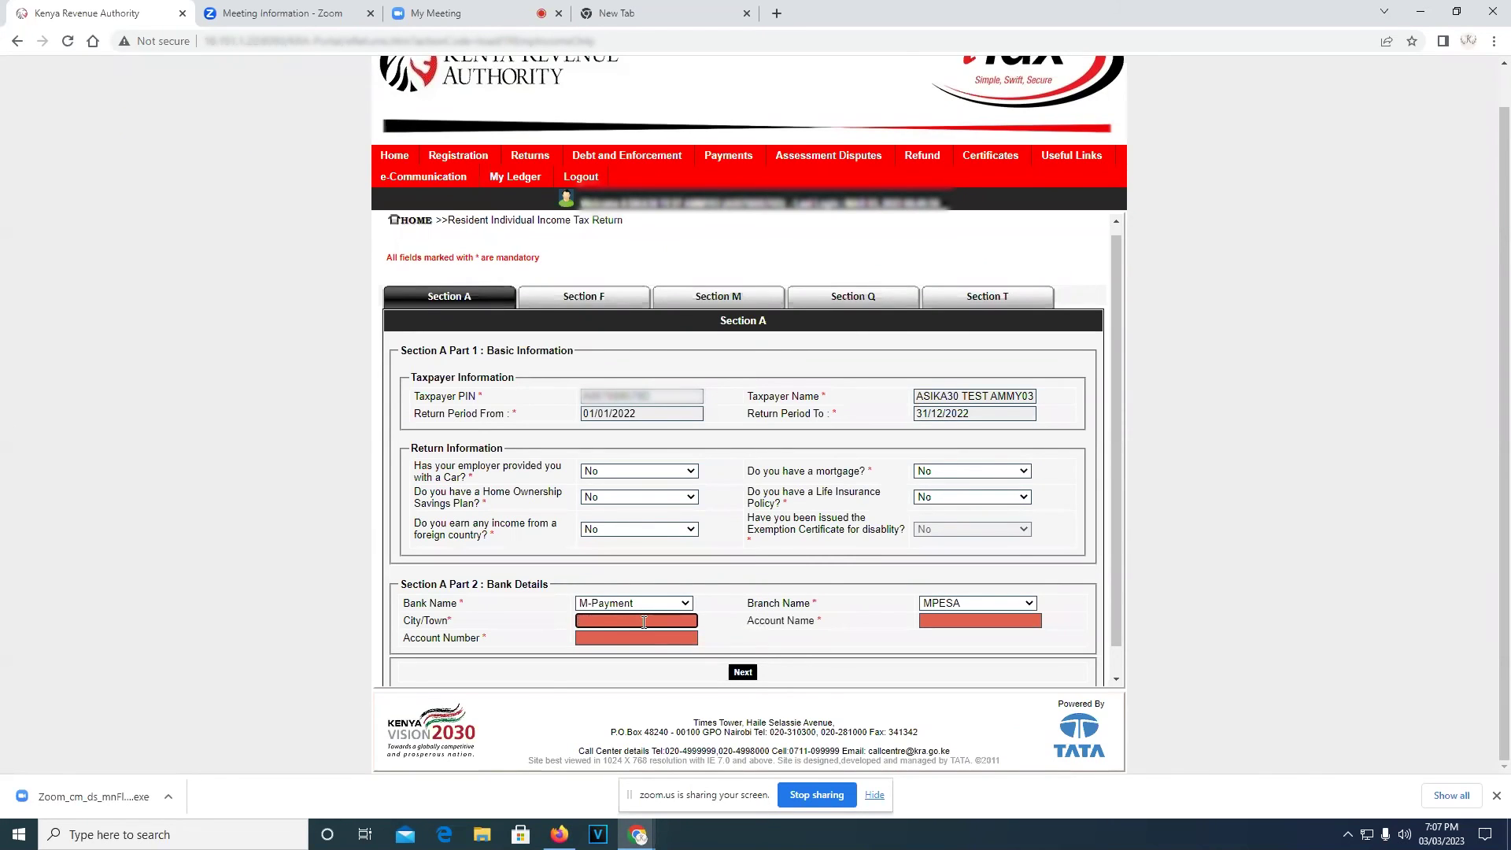
{"action": "type", "text": "airobi"}
{"action": "left_click", "coordinate": [941, 621]}
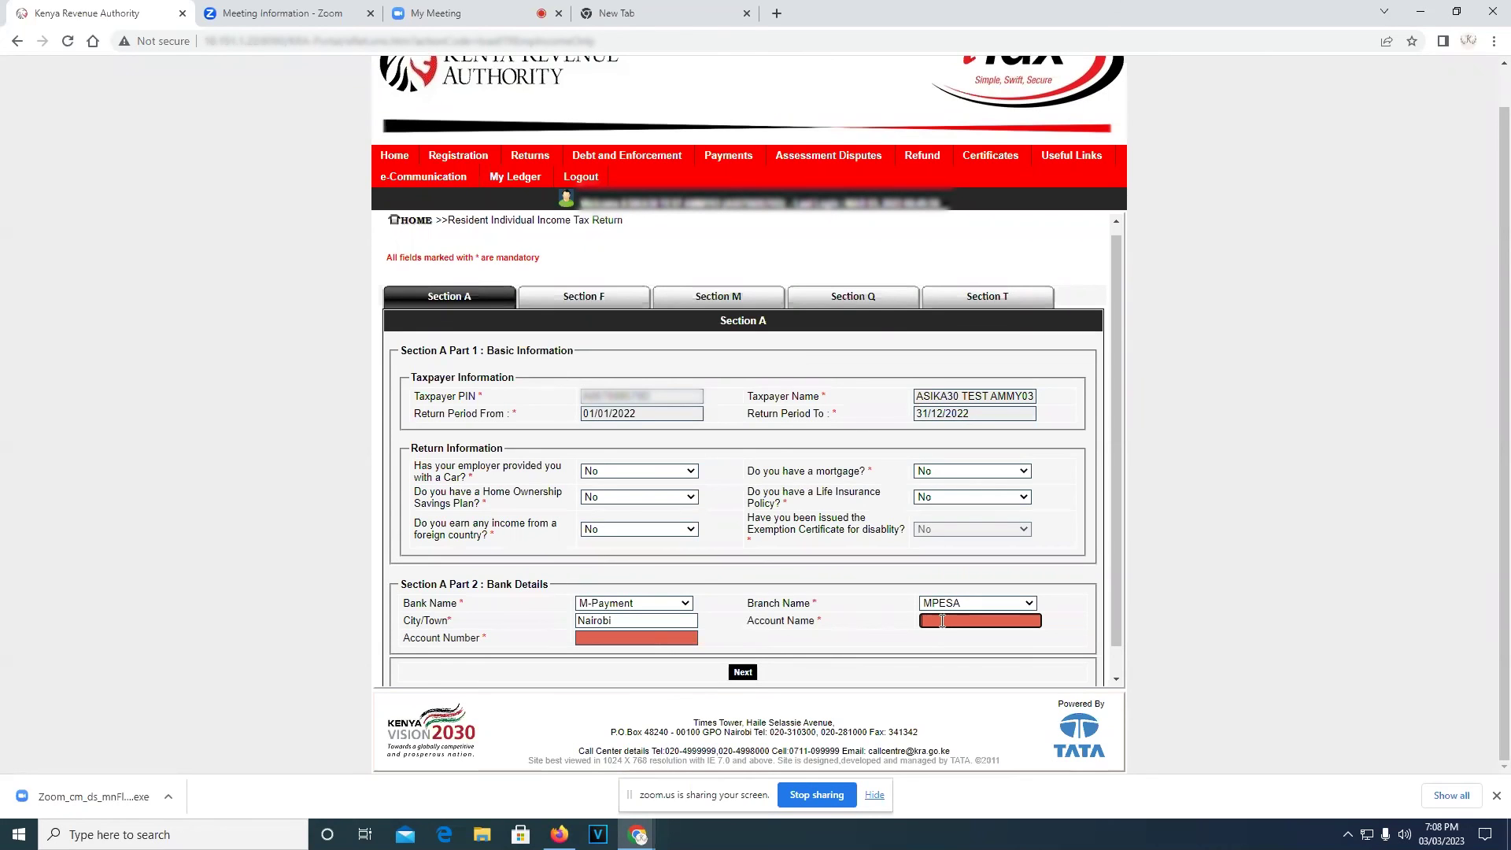
{"action": "type", "text": "frfjhjehke"}
{"action": "left_click", "coordinate": [641, 636]}
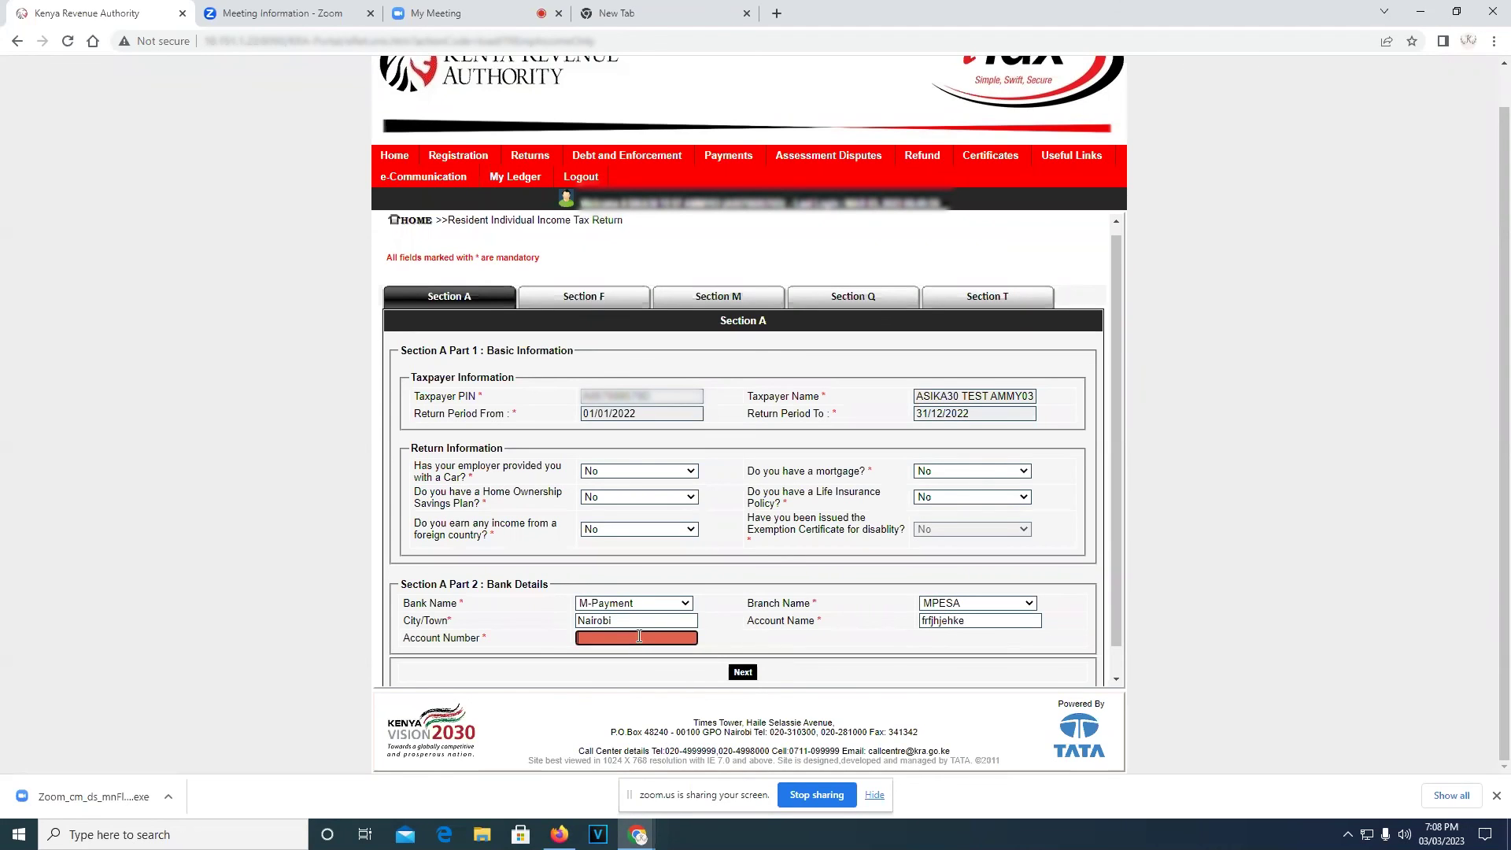
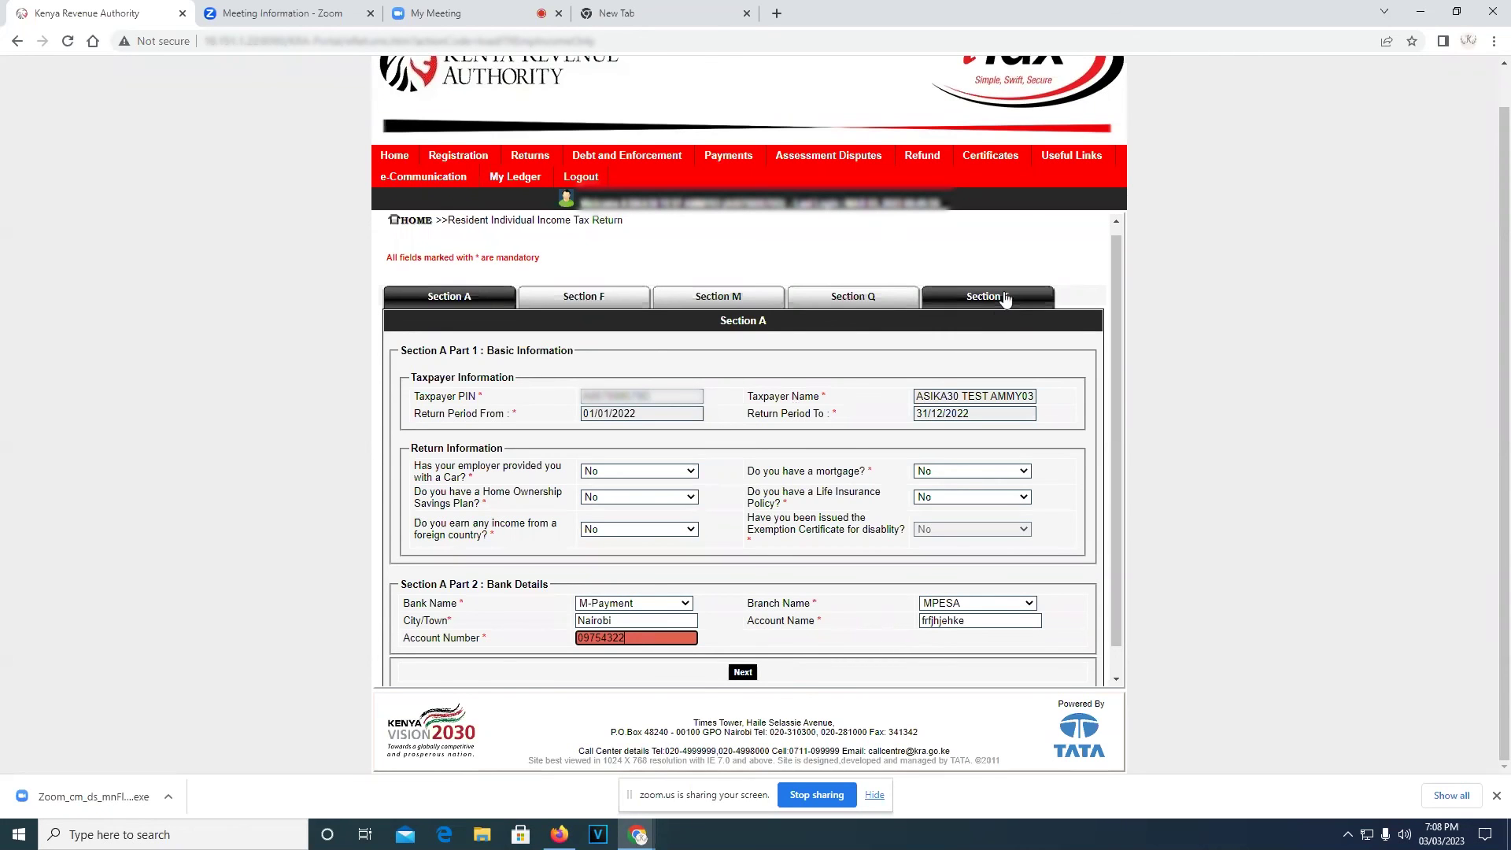
Return to Section T and submit the return, bringing up the submit confirmation
{"action": "left_click", "coordinate": [1005, 299]}
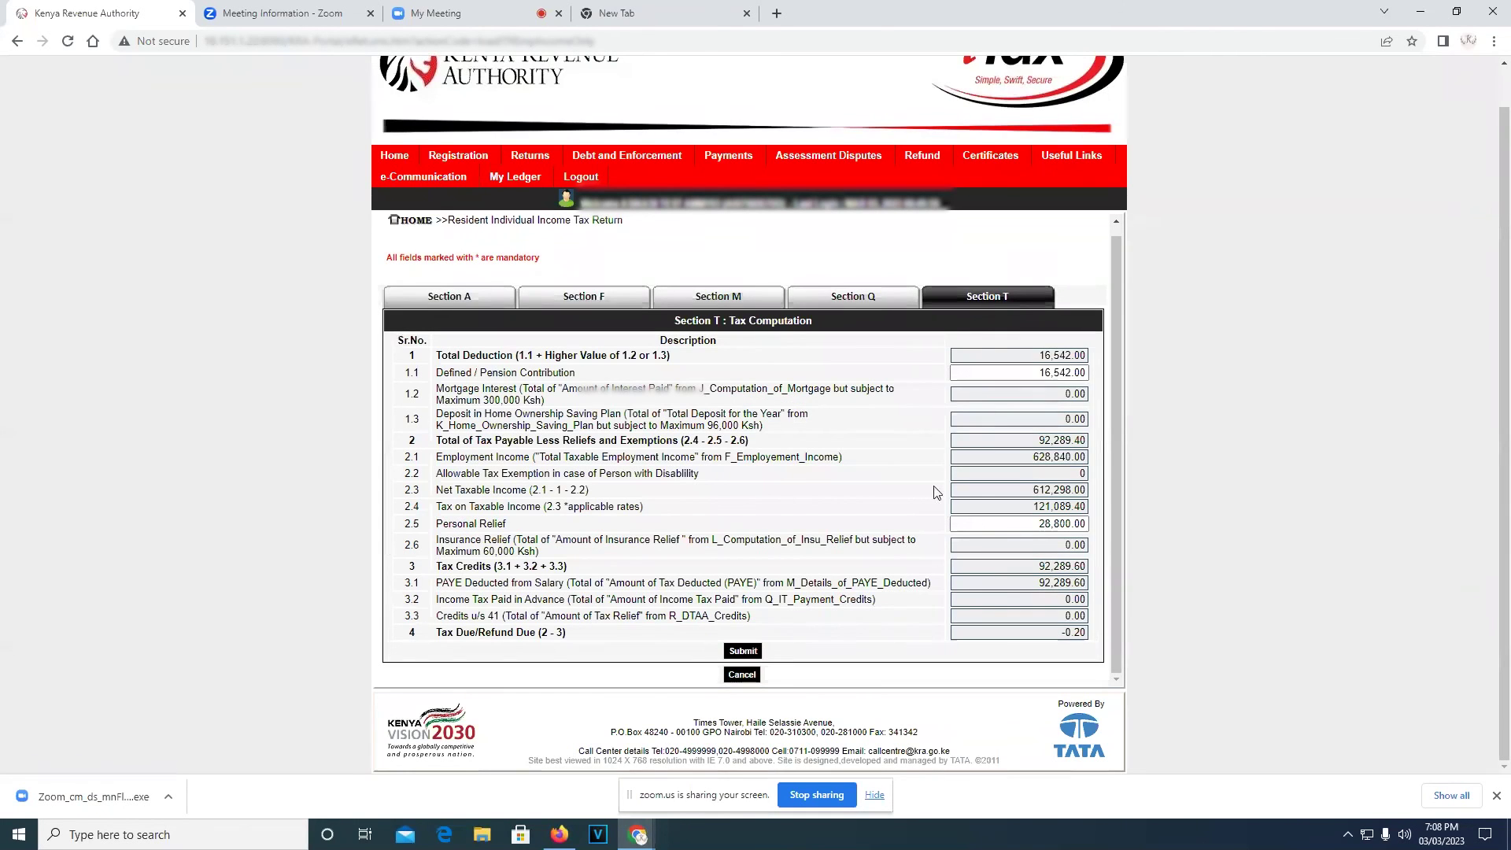
{"action": "left_click", "coordinate": [744, 652]}
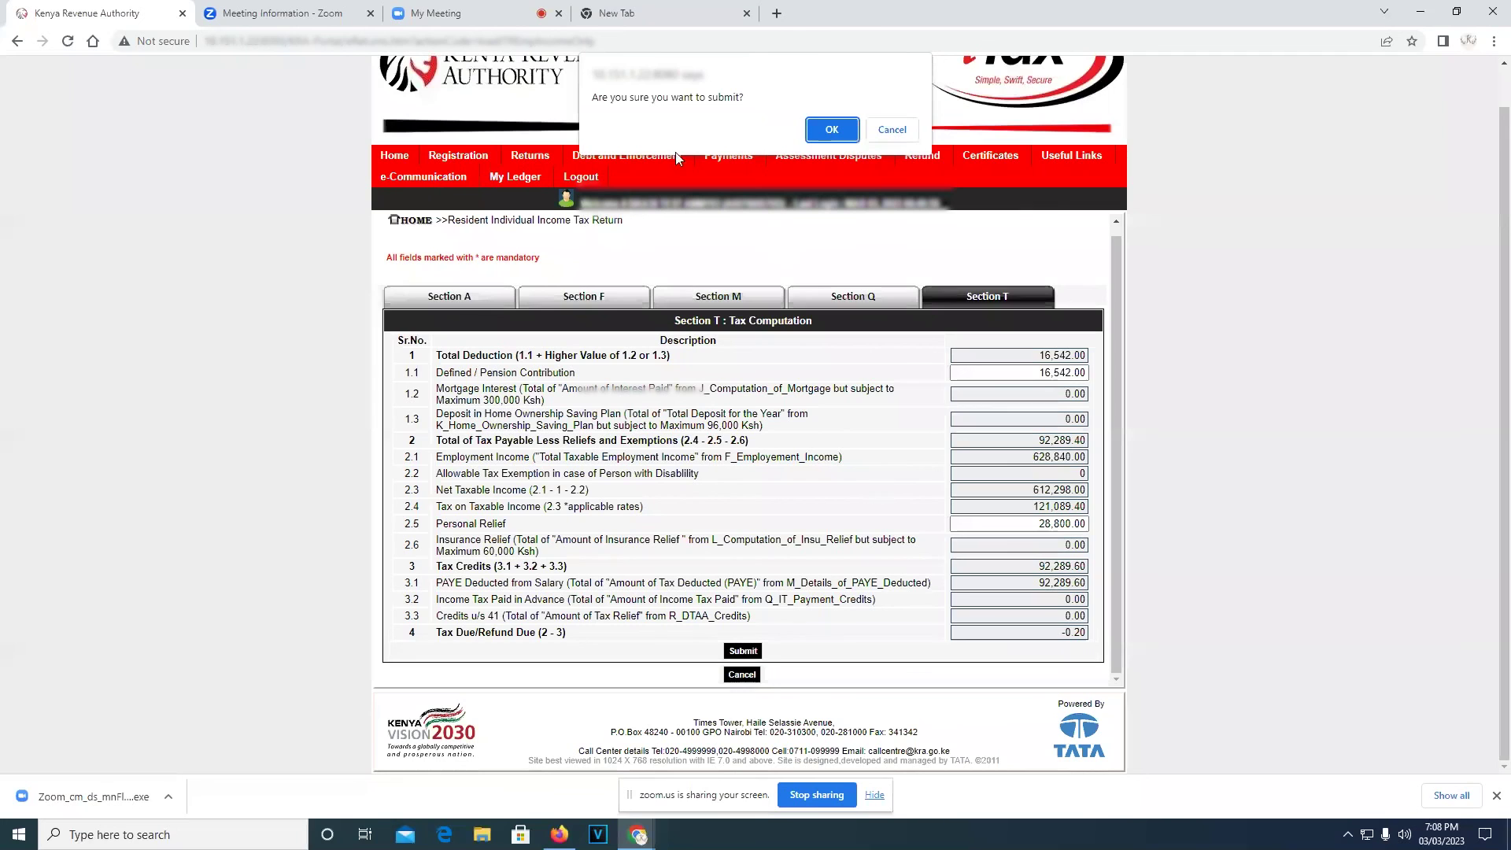